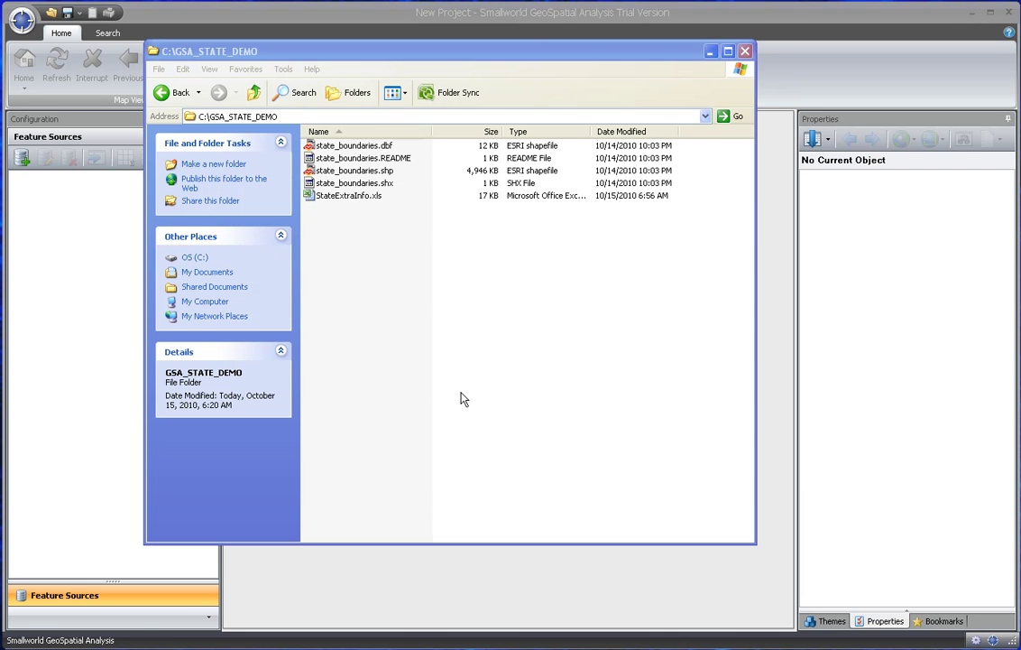
Step: Open StateExtraInfo.xls from GSA_STATE_DEMO in Excel to review its columns, then close it
{"action": "left_click", "coordinate": [350, 174]}
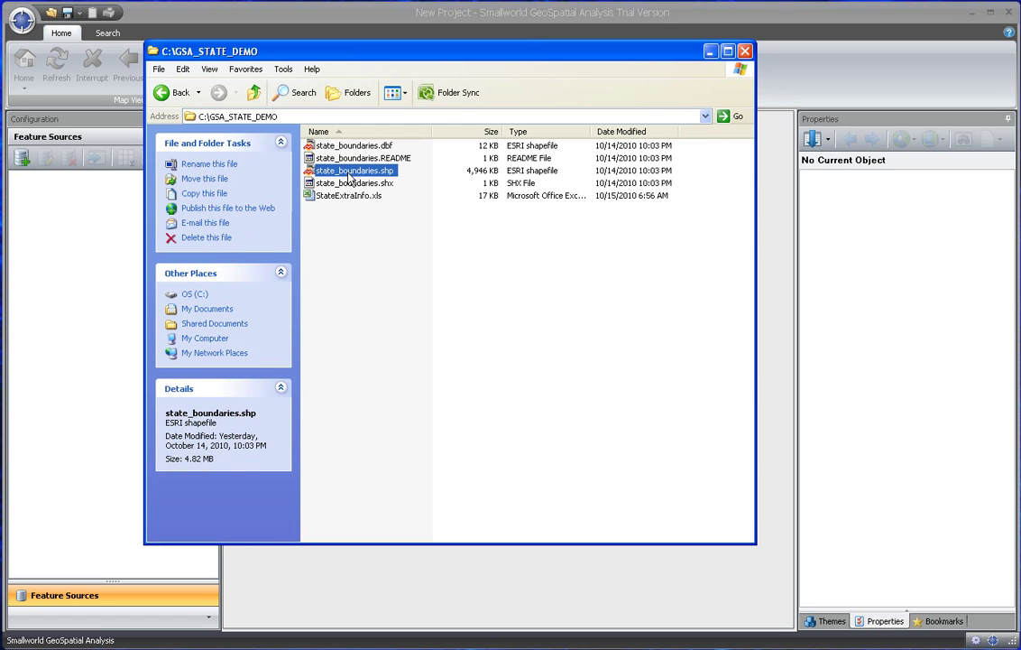
{"action": "left_click", "coordinate": [332, 197]}
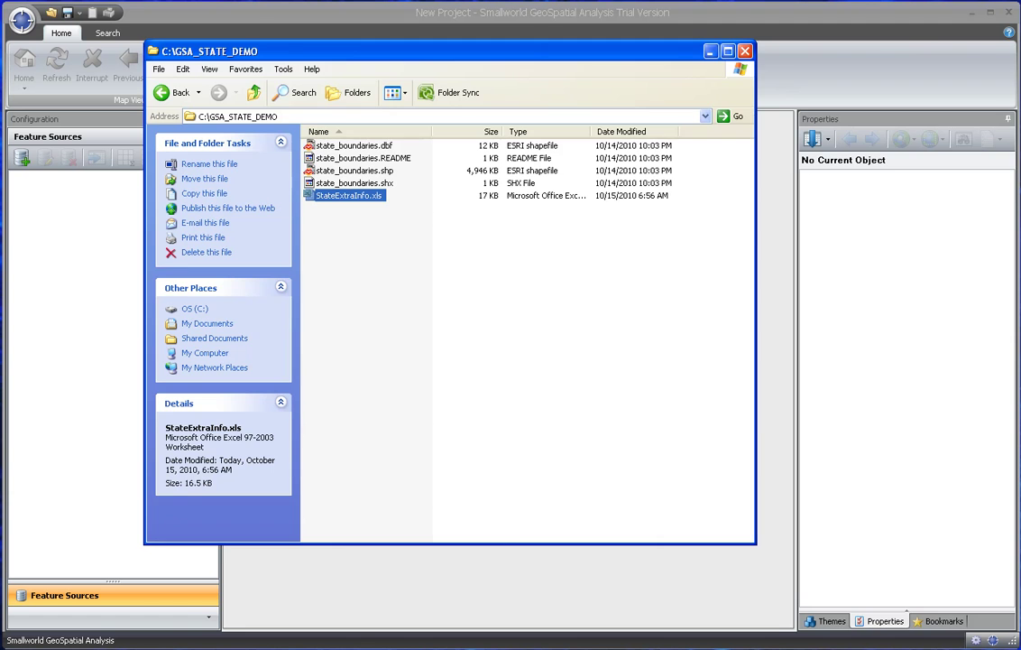
{"action": "left_click_drag", "start_coordinate": [1009, 21], "coordinate": [497, 61]}
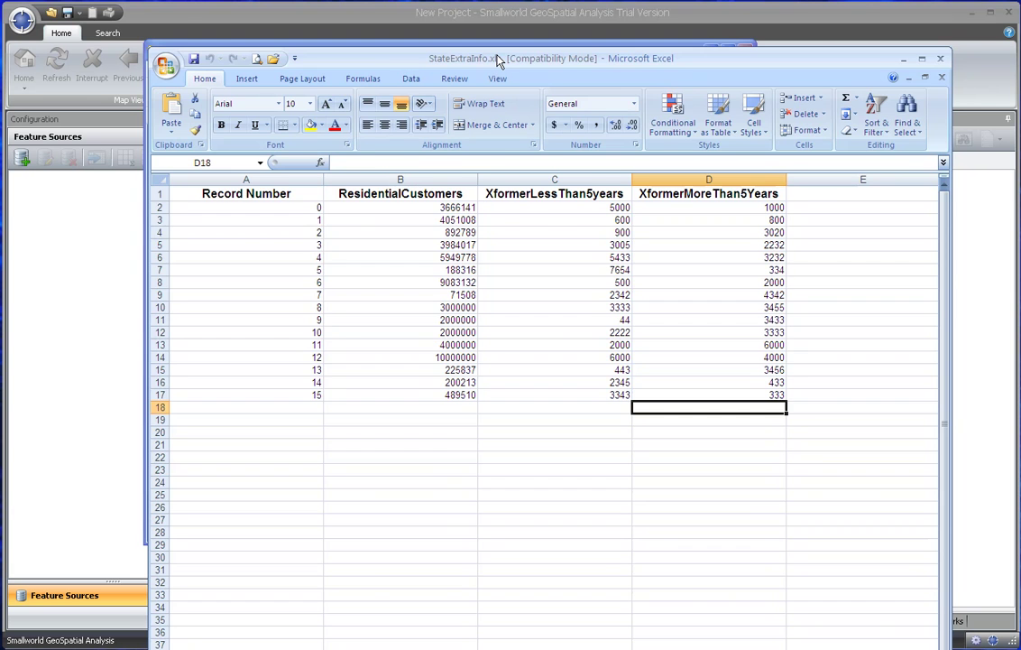
{"action": "key", "text": "alt+F4"}
{"action": "key", "text": "alt+F4"}
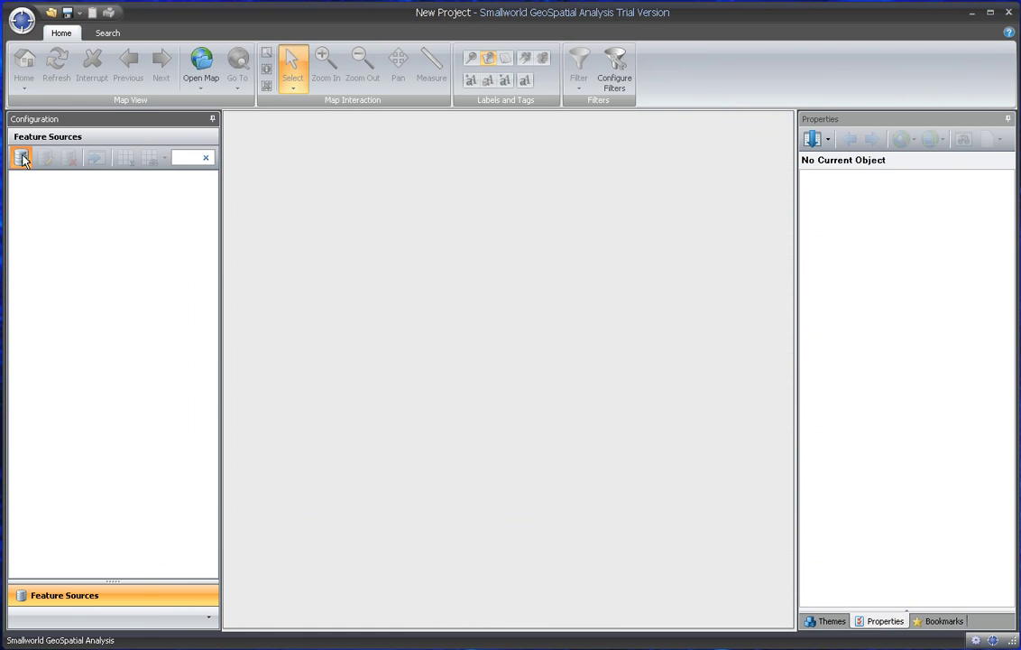
Step: Start a new ESRI ArcShape feature source and add state_boundaries.shp from GSA_STATE_DEMO
{"action": "left_click", "coordinate": [21, 158]}
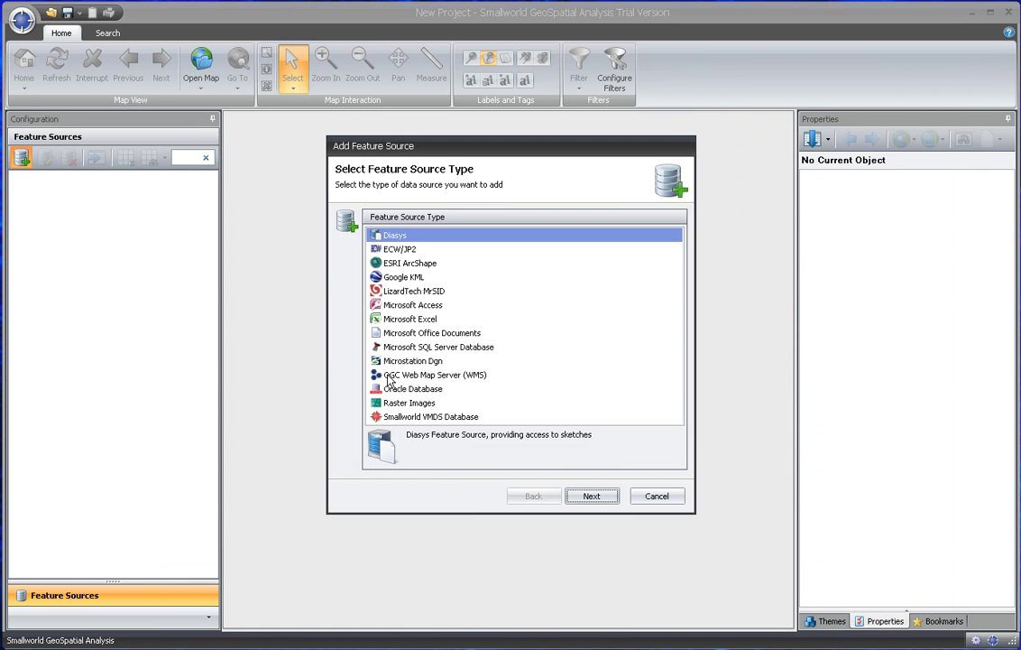
{"action": "left_click", "coordinate": [405, 417]}
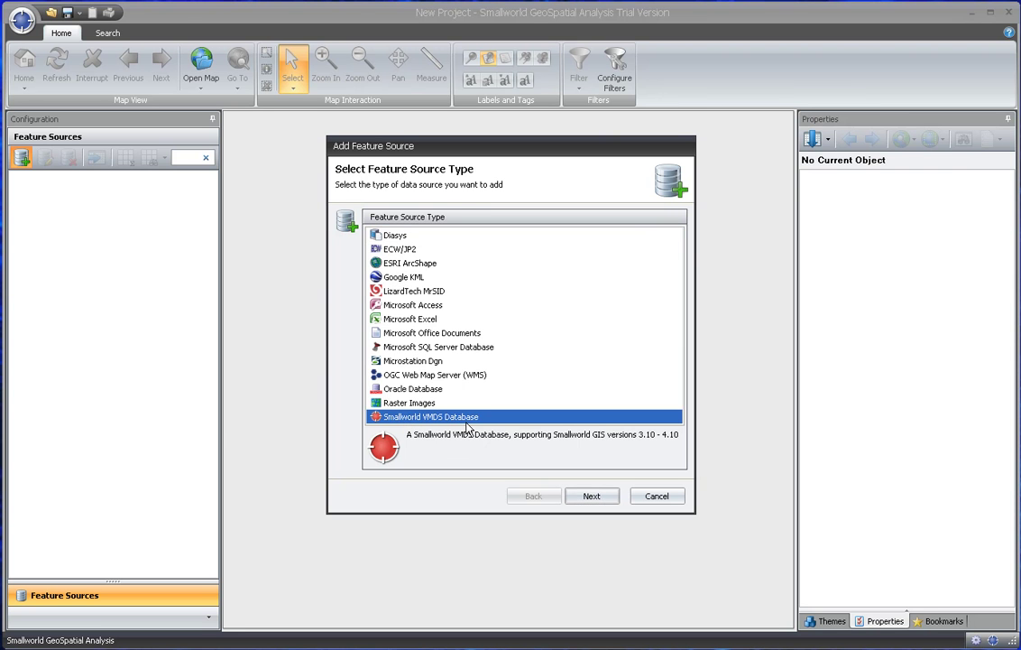
{"action": "left_click", "coordinate": [417, 262]}
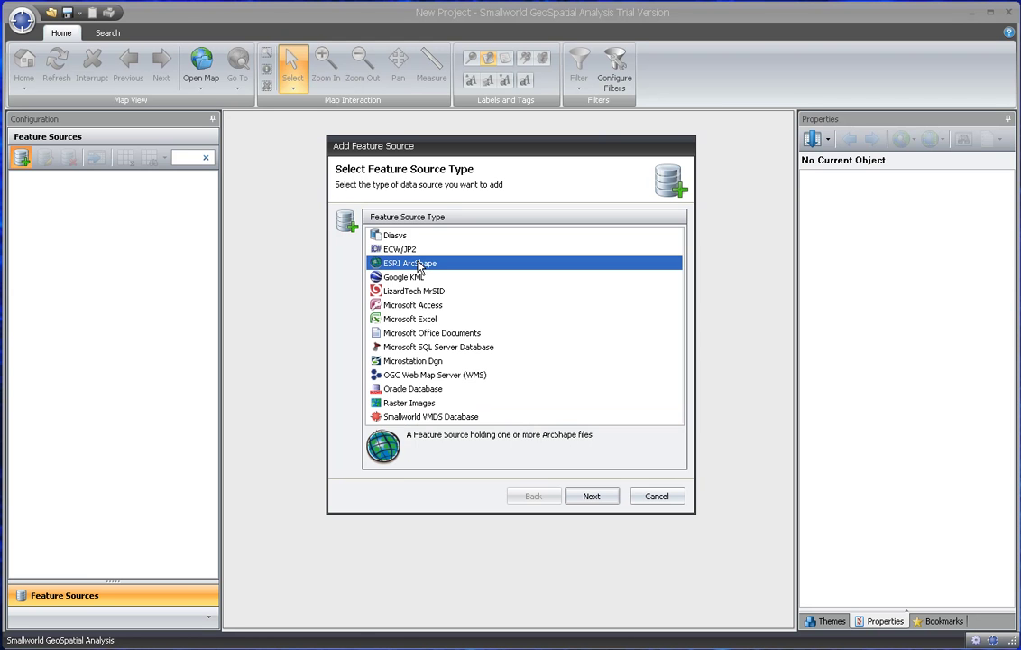
{"action": "left_click", "coordinate": [603, 497]}
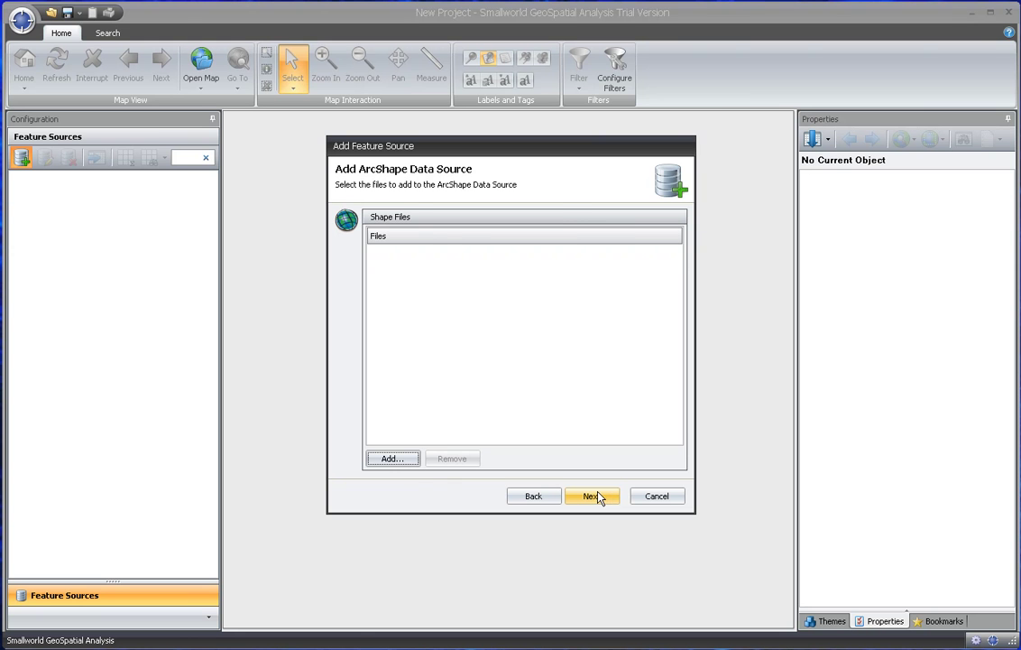
{"action": "left_click", "coordinate": [393, 458]}
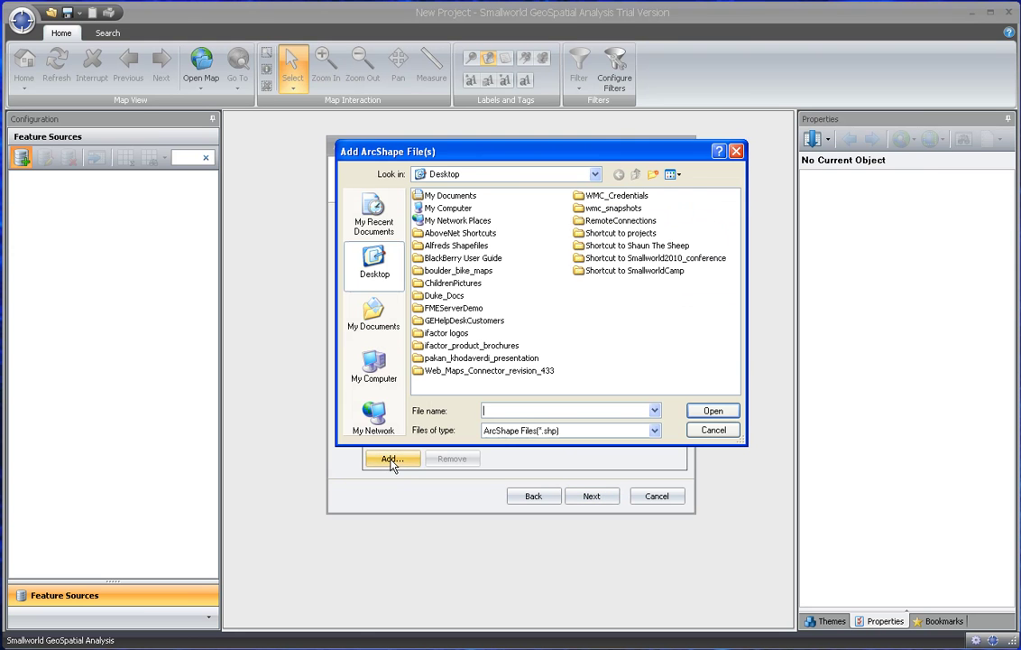
{"action": "left_click", "coordinate": [374, 365]}
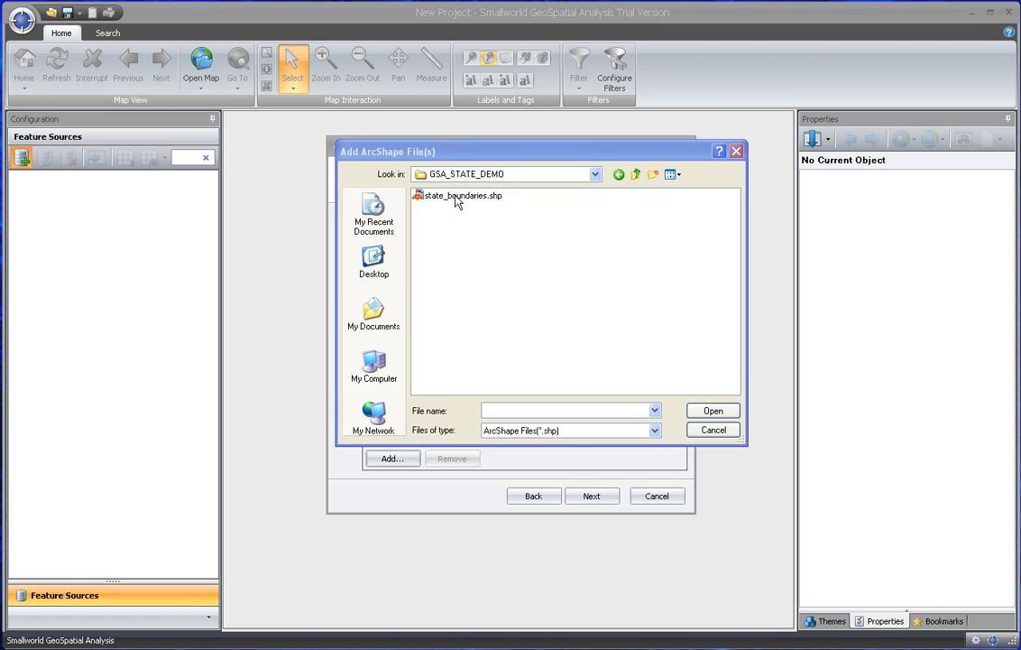
{"action": "double_click", "coordinate": [457, 198]}
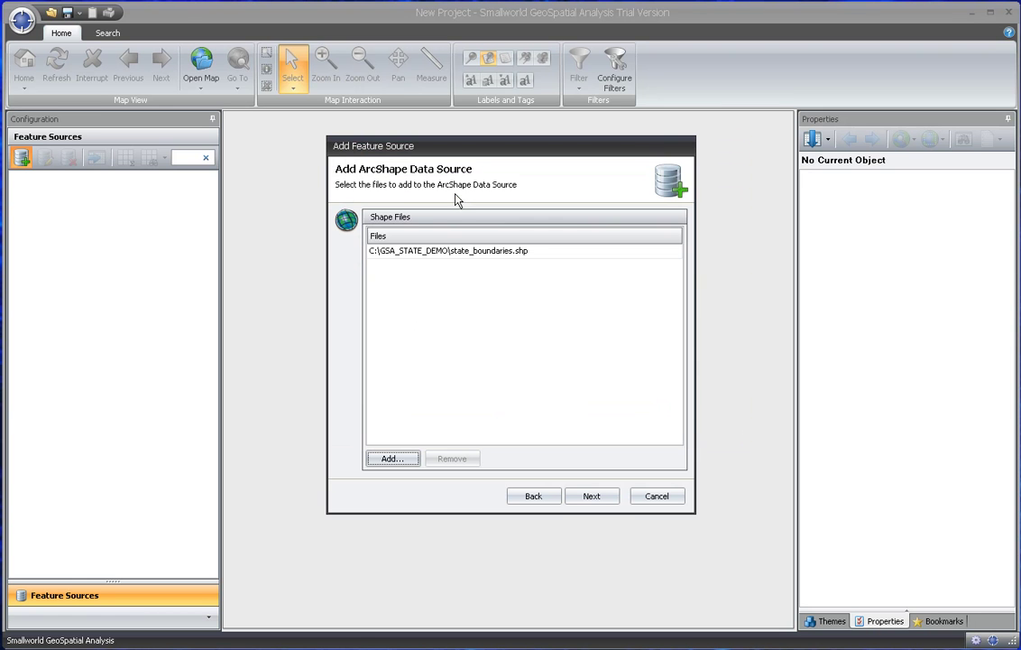
Step: Keep WGS 84 and the auto-generation defaults, and name the source States
{"action": "left_click", "coordinate": [610, 496]}
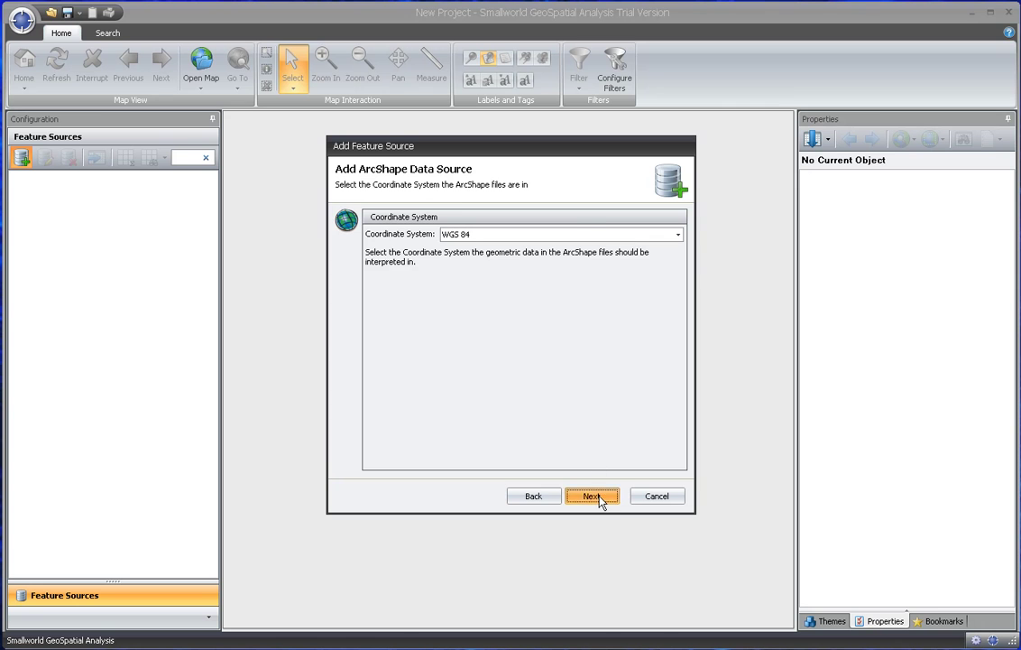
{"action": "left_click", "coordinate": [600, 499]}
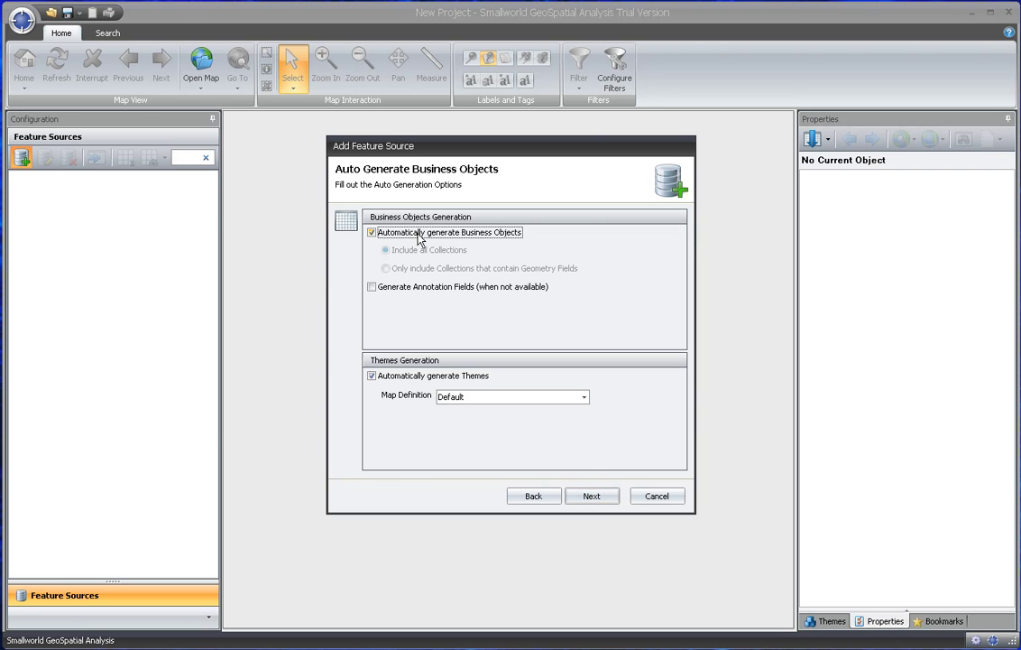
{"action": "left_click", "coordinate": [588, 499]}
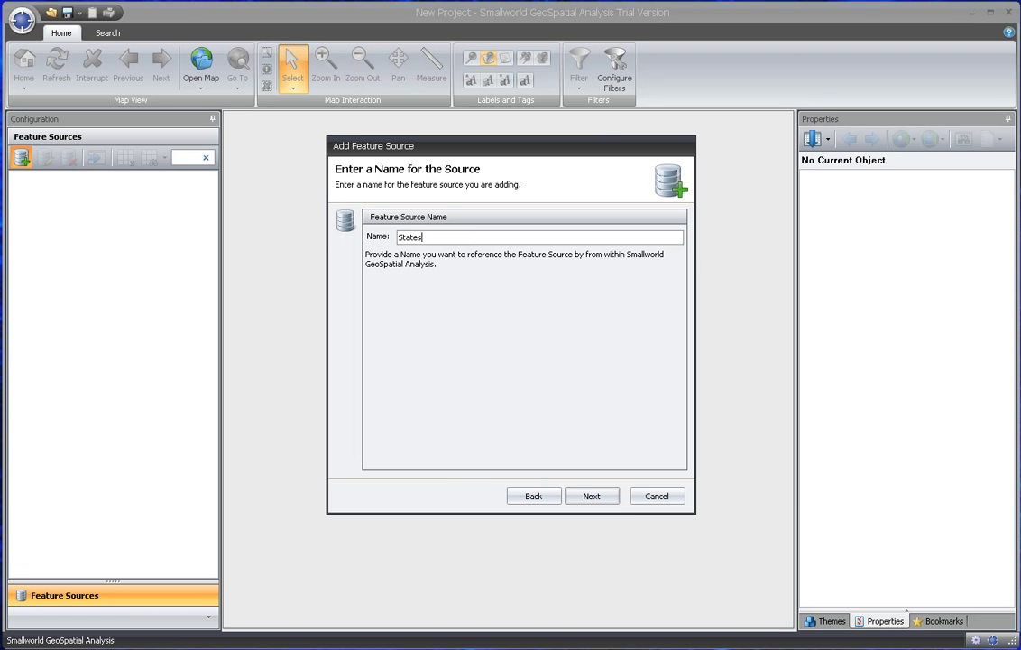
{"action": "left_click", "coordinate": [609, 500]}
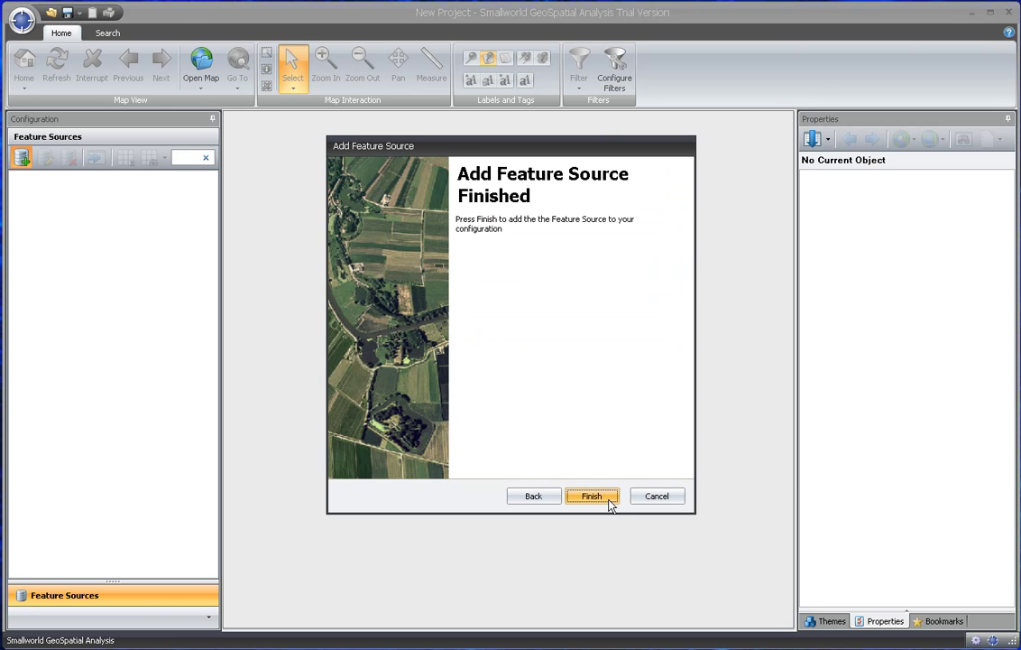
{"action": "left_click", "coordinate": [609, 503]}
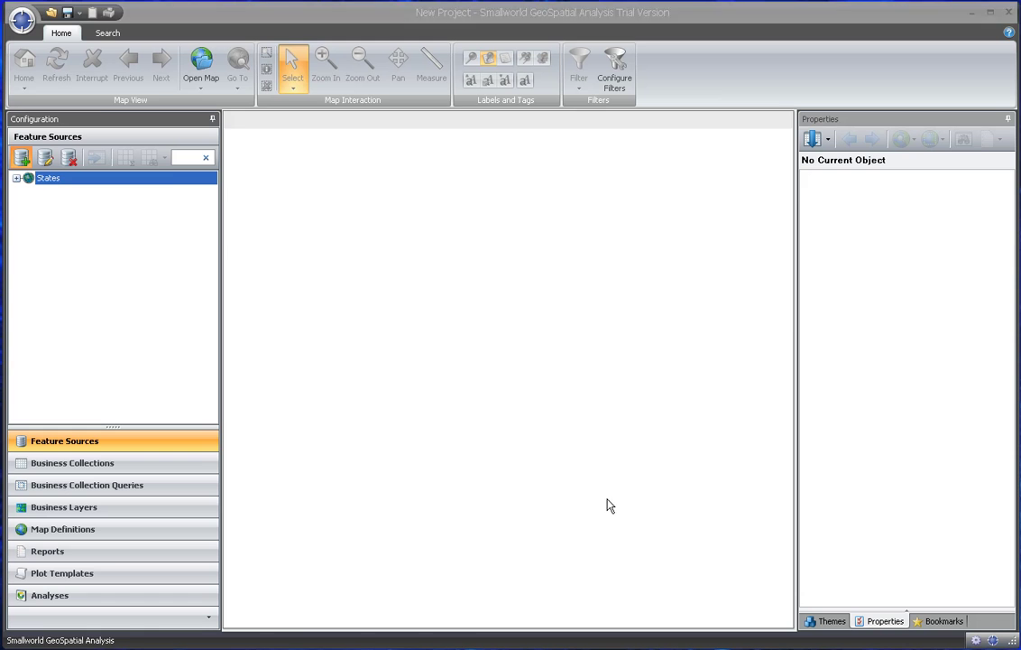
{"action": "left_click", "coordinate": [23, 159]}
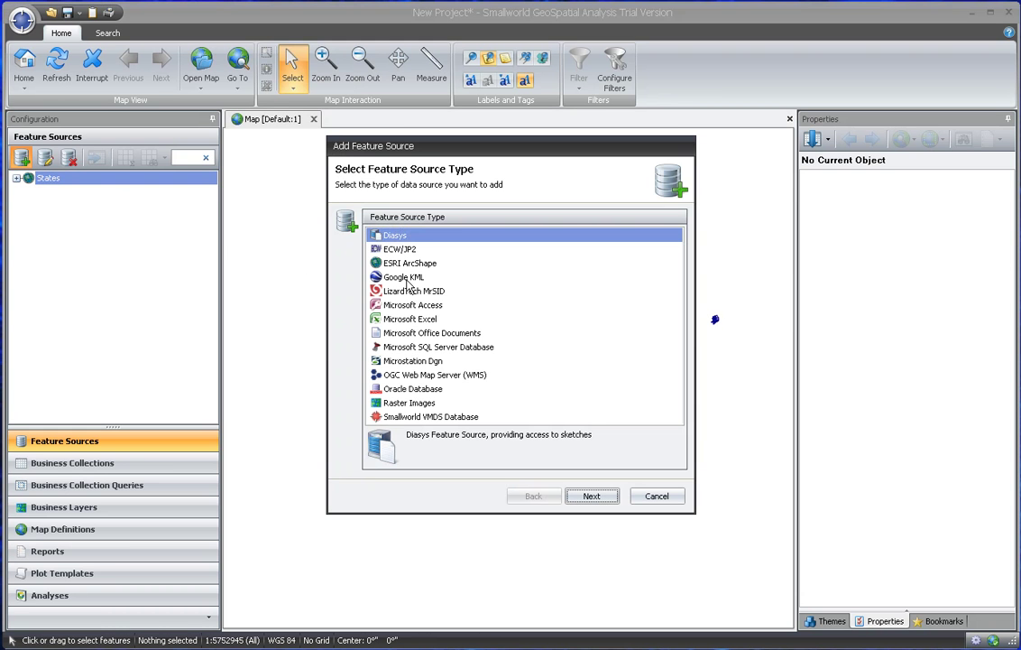
Step: Add StateExtraInfo.xls as a Microsoft Excel feature source named StateExtraInfo
{"action": "double_click", "coordinate": [411, 318]}
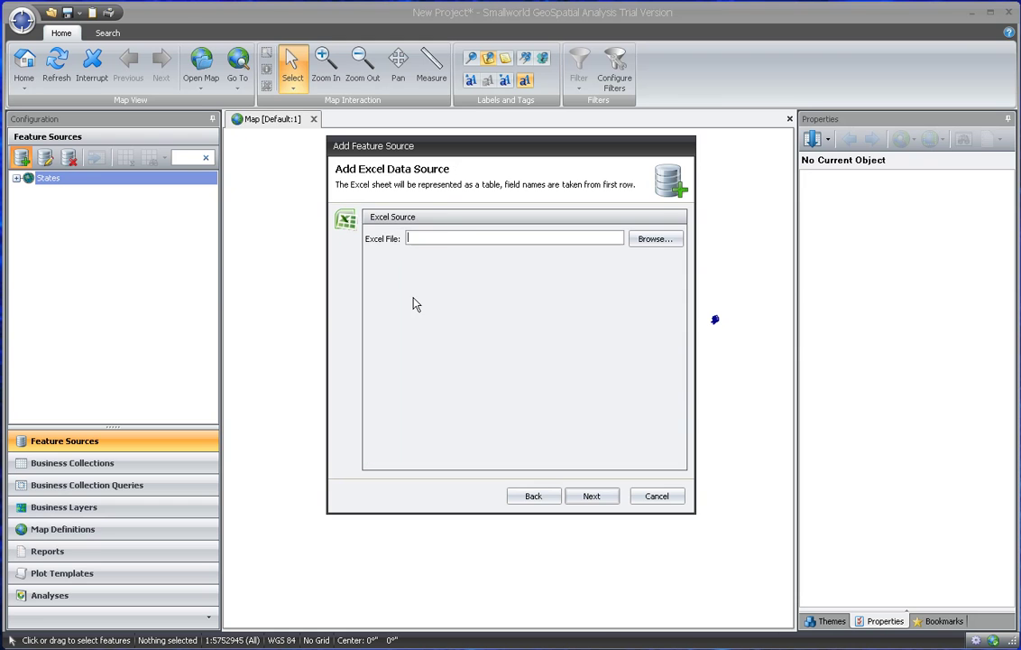
{"action": "left_click", "coordinate": [648, 241]}
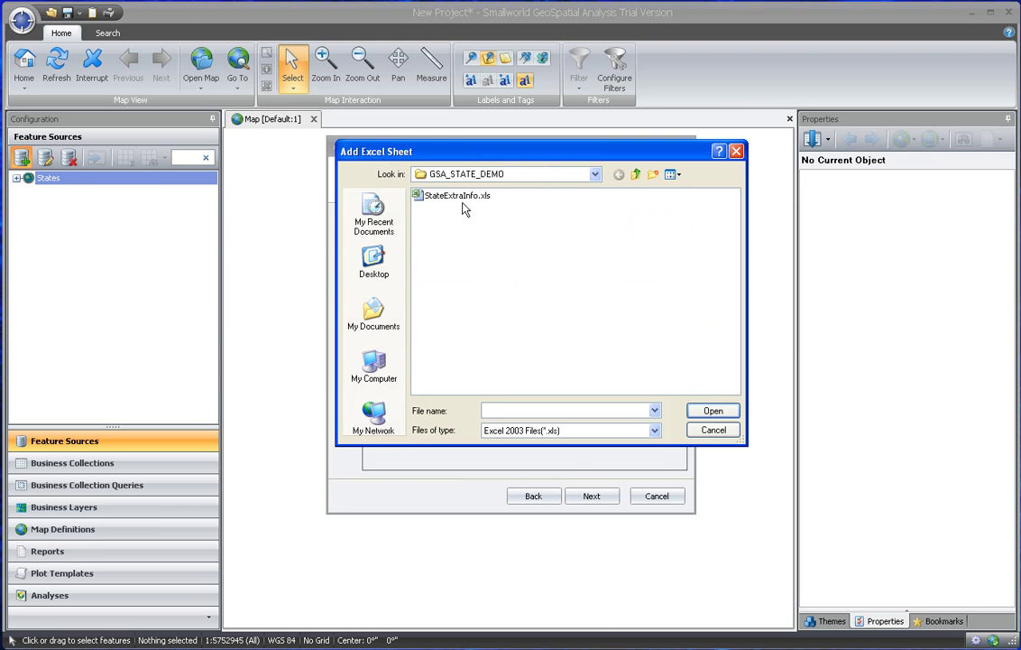
{"action": "double_click", "coordinate": [460, 197]}
{"action": "left_click", "coordinate": [582, 497]}
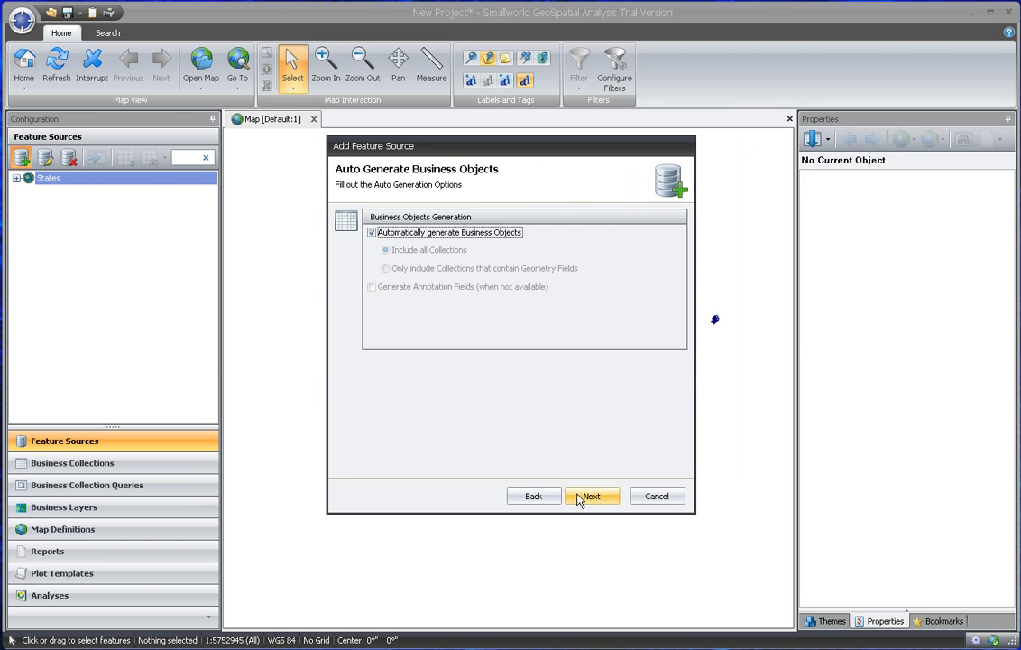
{"action": "left_click", "coordinate": [580, 497]}
{"action": "left_click", "coordinate": [580, 497]}
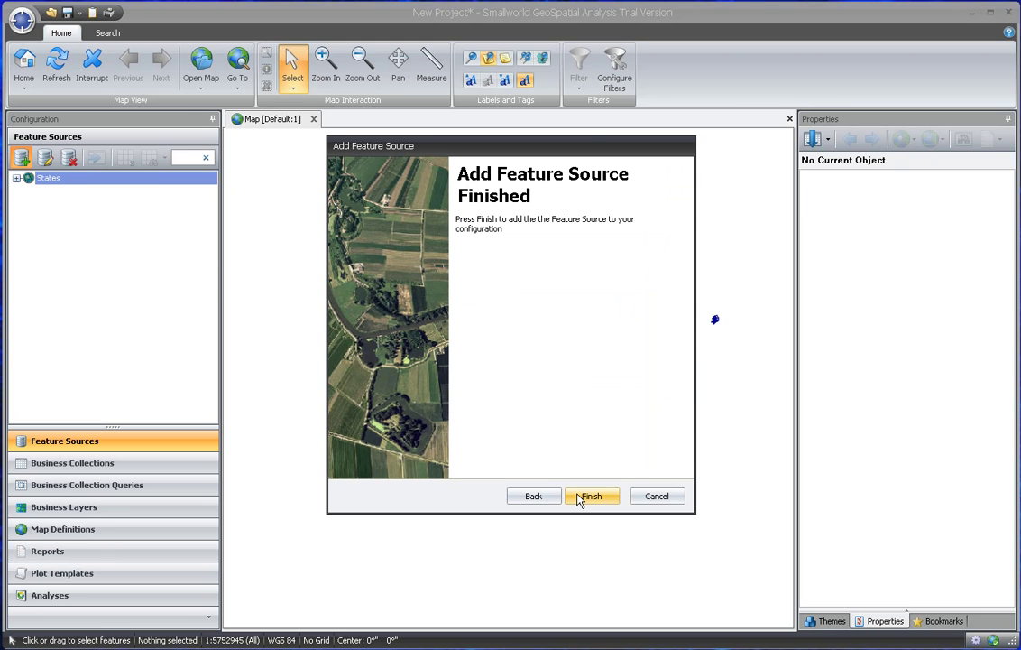
{"action": "left_click", "coordinate": [580, 497]}
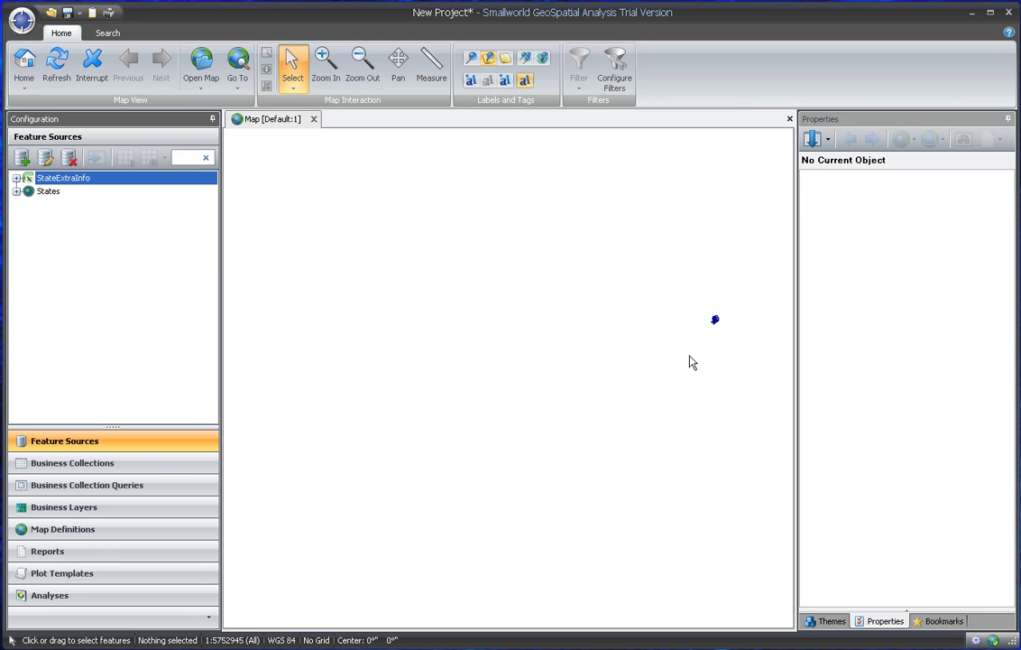
Step: Zoom the map in on the Korean state boundary outlines
{"action": "left_click_drag", "start_coordinate": [696, 315], "coordinate": [740, 340]}
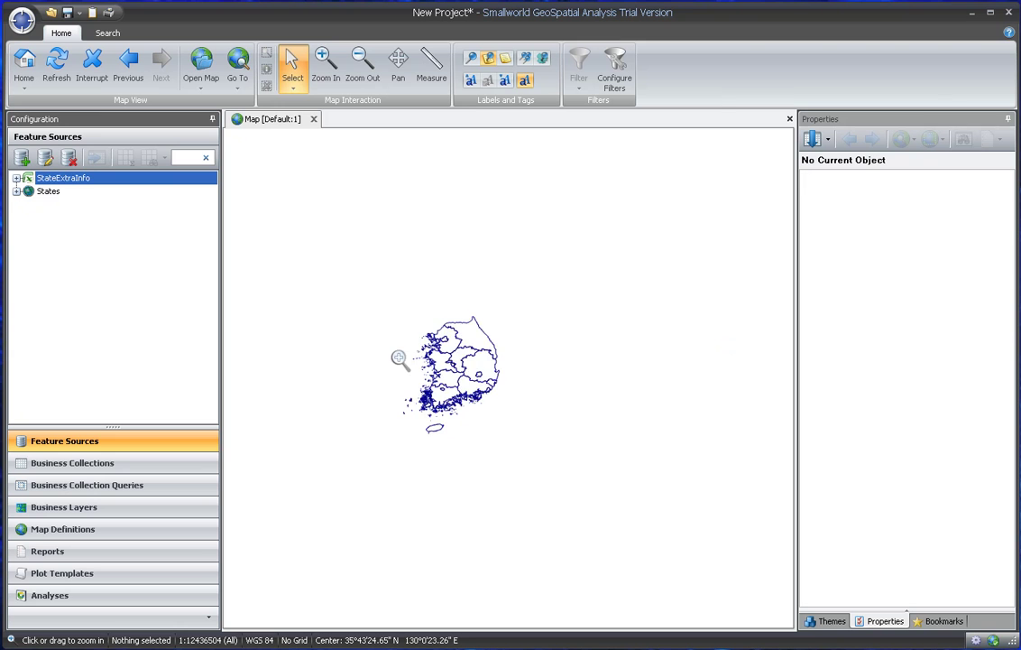
{"action": "left_click_drag", "start_coordinate": [331, 273], "coordinate": [549, 430]}
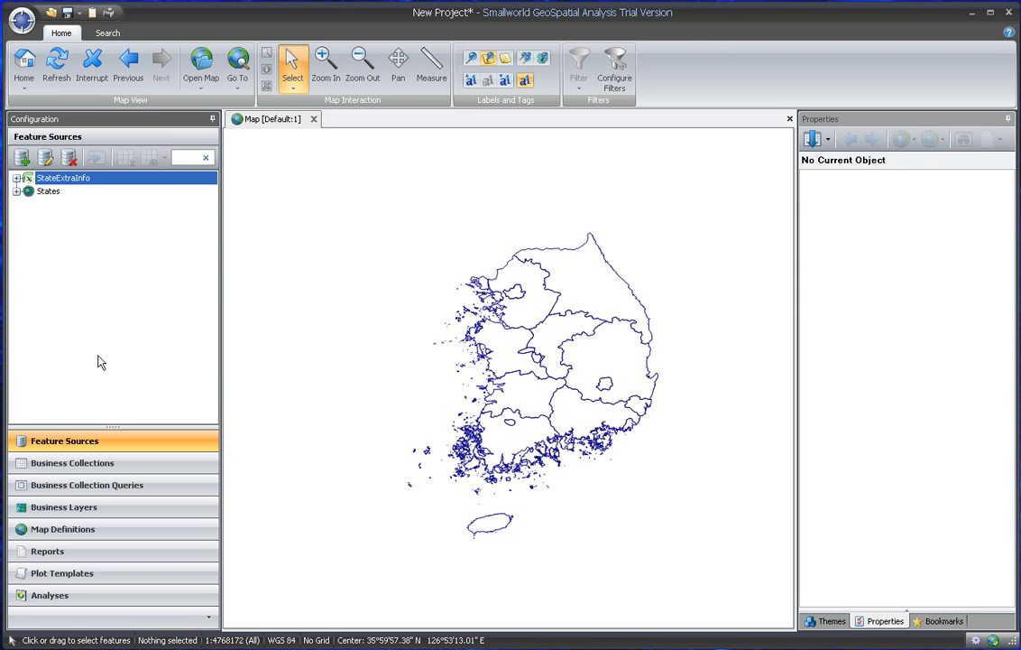
{"action": "left_click", "coordinate": [91, 464]}
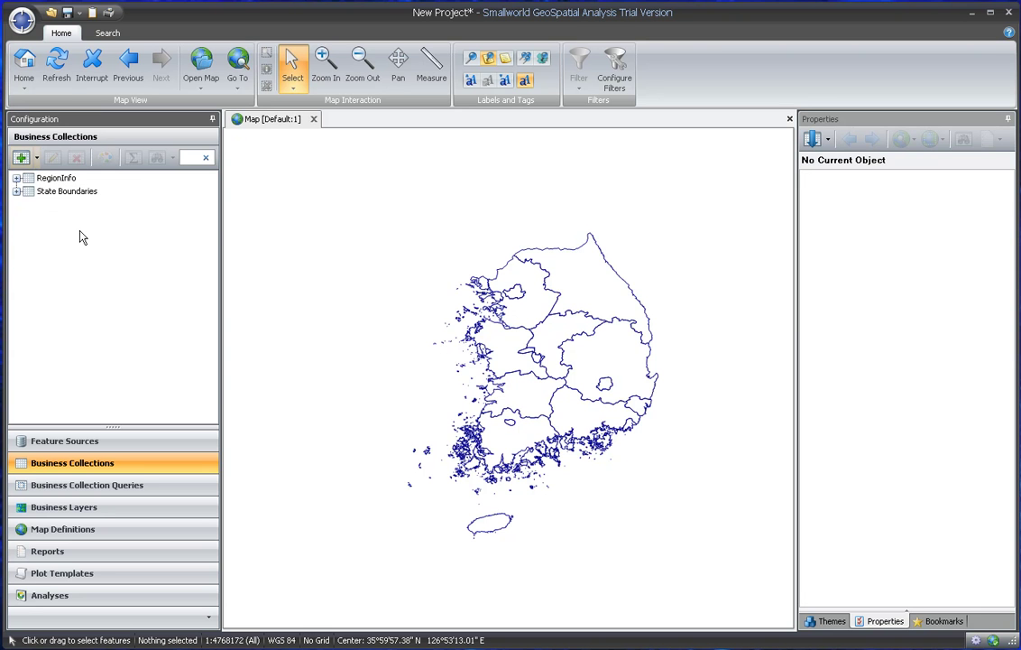
Step: Create a business collection named StateCombinedData from the States source's State Boundaries collection
{"action": "left_click", "coordinate": [21, 157]}
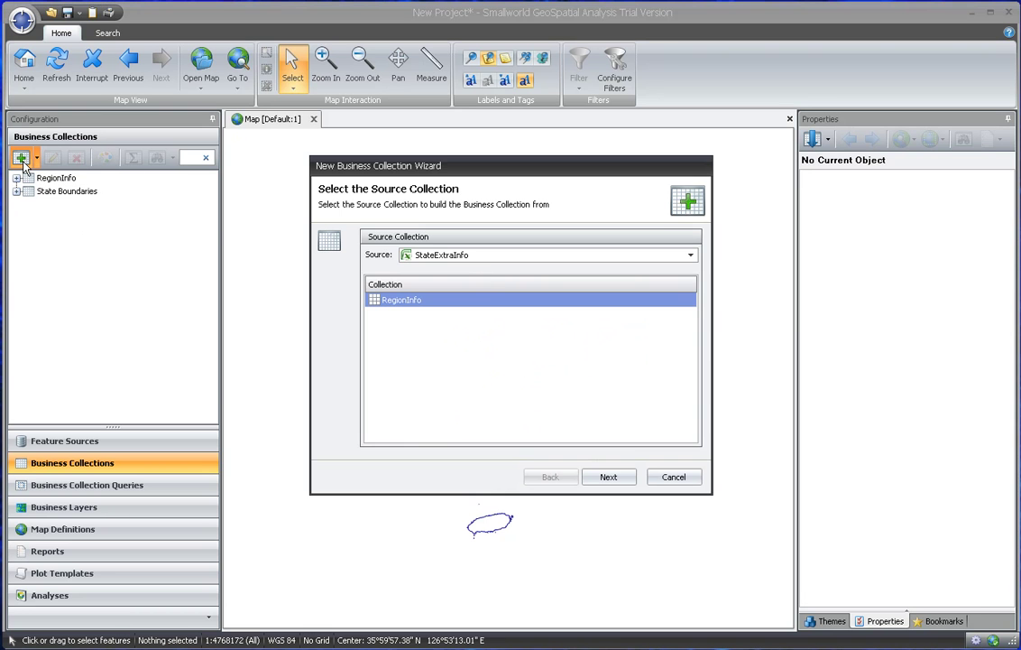
{"action": "left_click", "coordinate": [491, 258]}
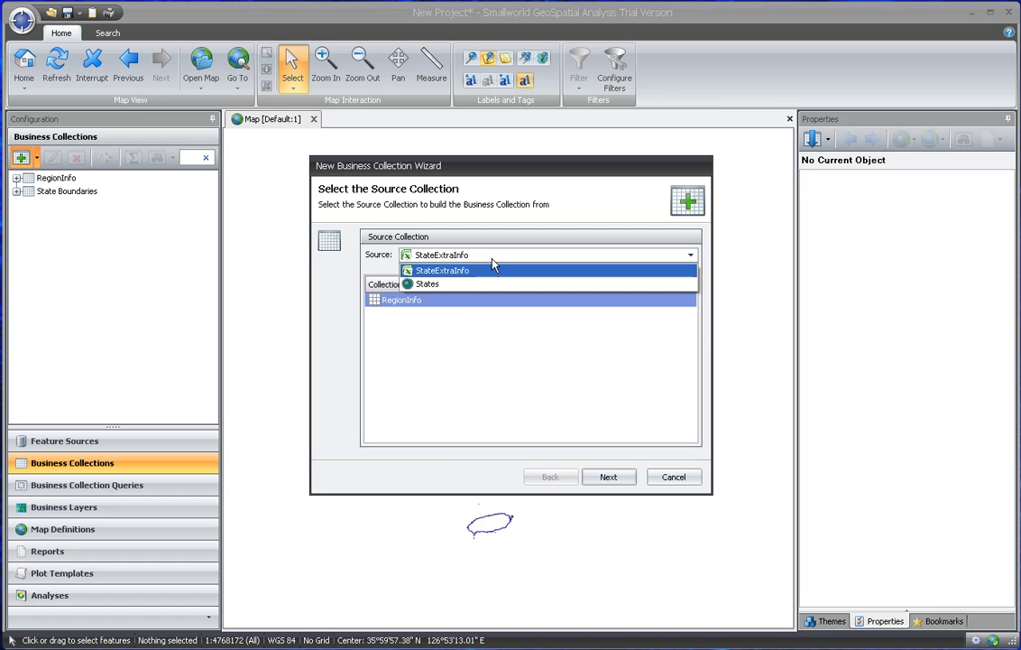
{"action": "left_click", "coordinate": [480, 287]}
{"action": "left_click", "coordinate": [443, 304]}
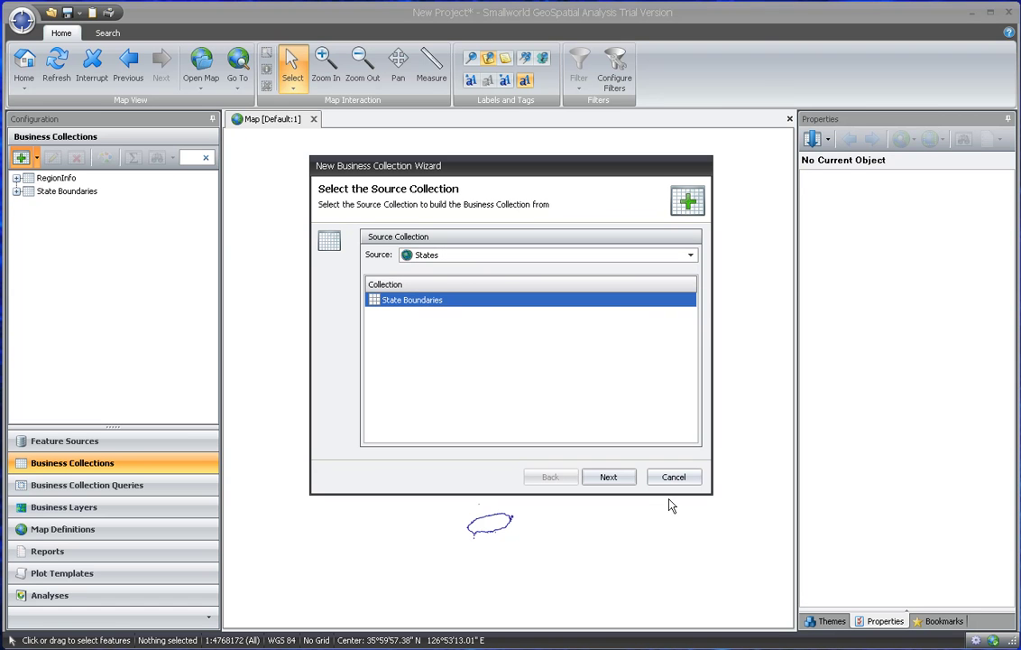
{"action": "left_click", "coordinate": [610, 478]}
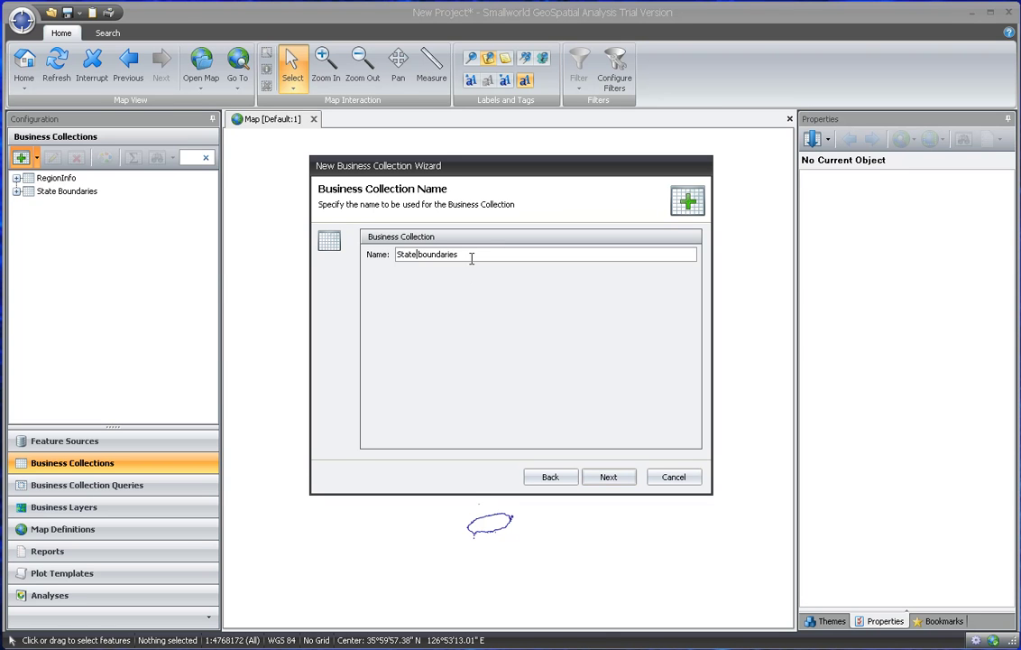
{"action": "left_click_drag", "start_coordinate": [462, 254], "coordinate": [419, 254]}
{"action": "type", "text": "CombinedData"}
{"action": "left_click", "coordinate": [607, 477]}
{"action": "left_click", "coordinate": [604, 478]}
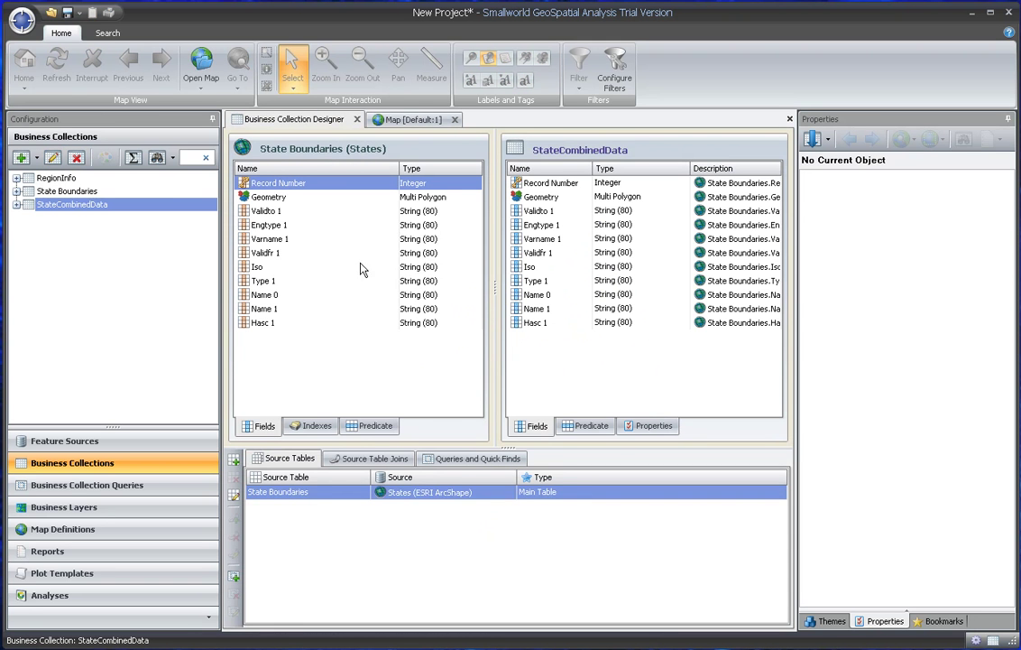
Step: Select the State Boundaries source table and start adding a table from the Source Table Joins view
{"action": "left_click", "coordinate": [327, 492]}
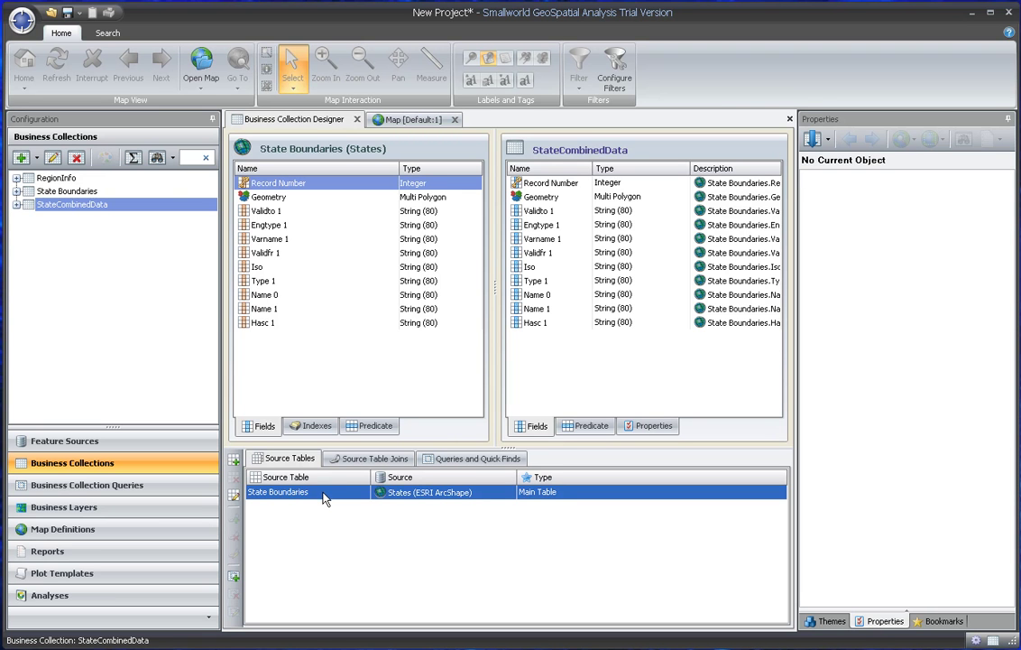
{"action": "left_click", "coordinate": [363, 458]}
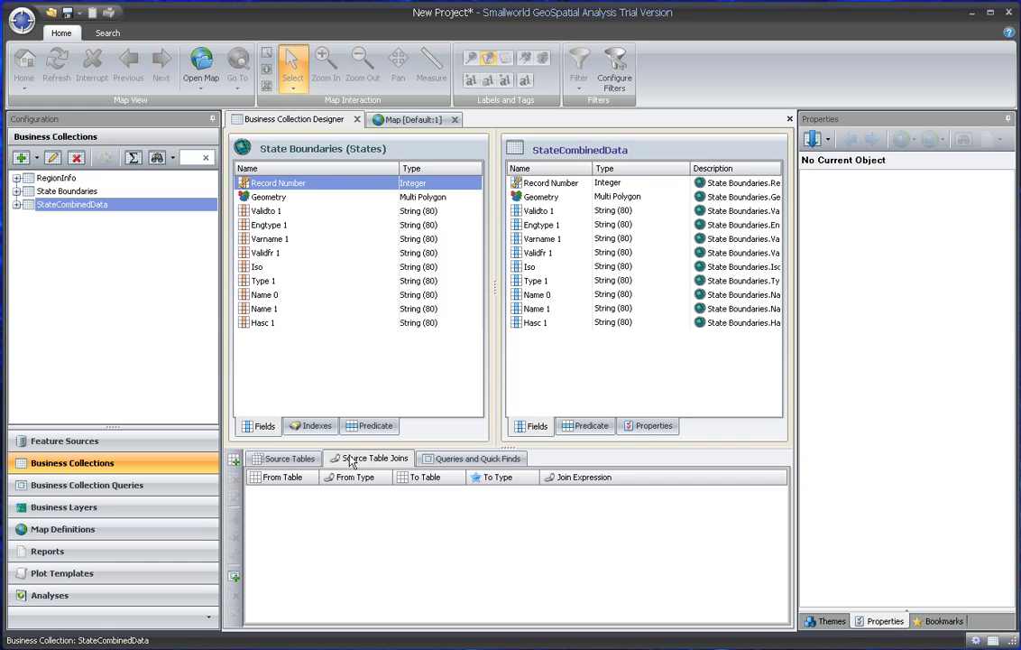
{"action": "left_click", "coordinate": [234, 460]}
Step: Add StateExtraInfo's RegionInfo as a lookup table with its four fields, Record Number through XformerMoreThan5Years
{"action": "left_click", "coordinate": [394, 252]}
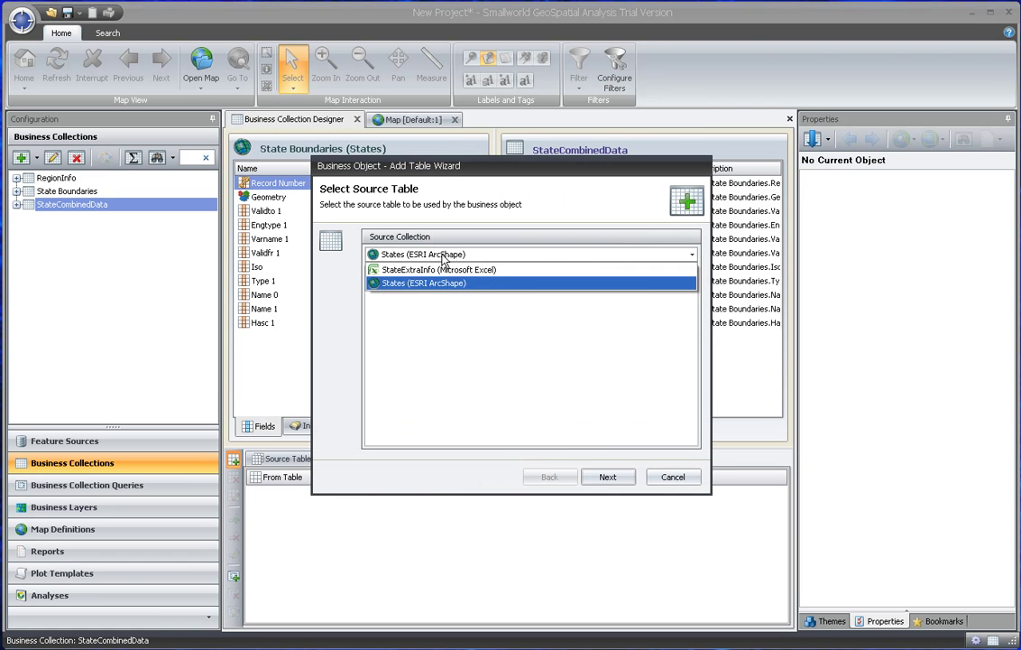
{"action": "left_click", "coordinate": [442, 270]}
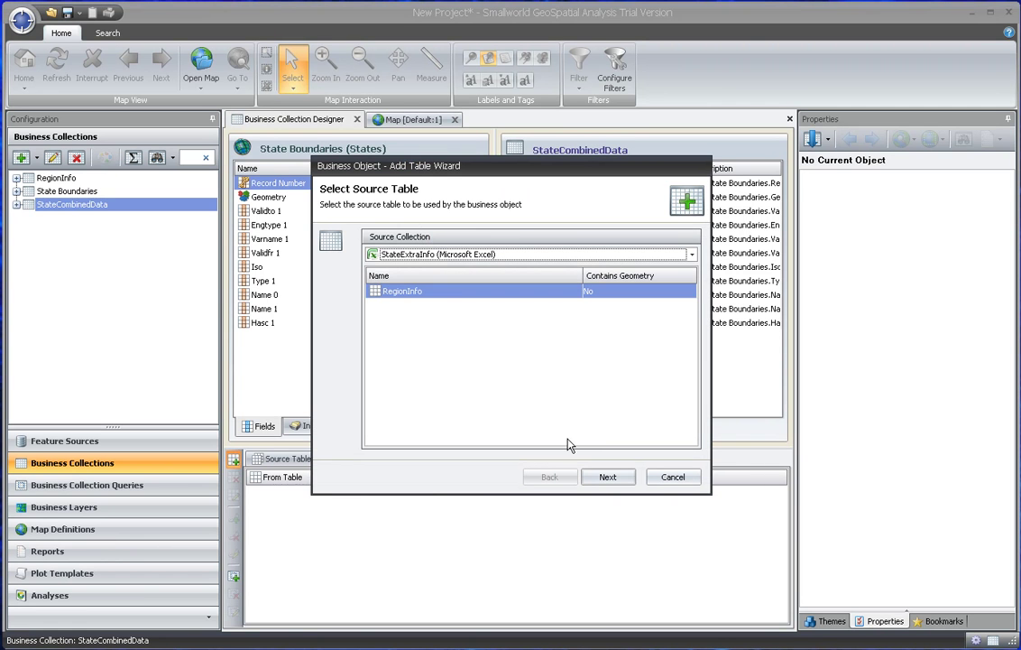
{"action": "left_click", "coordinate": [615, 477]}
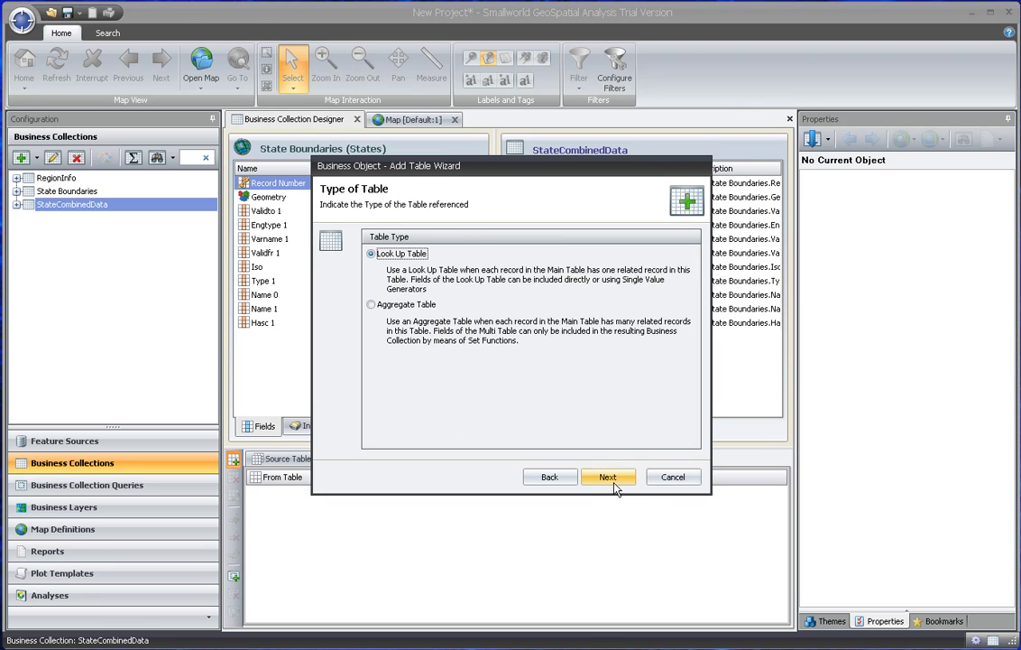
{"action": "left_click", "coordinate": [616, 481]}
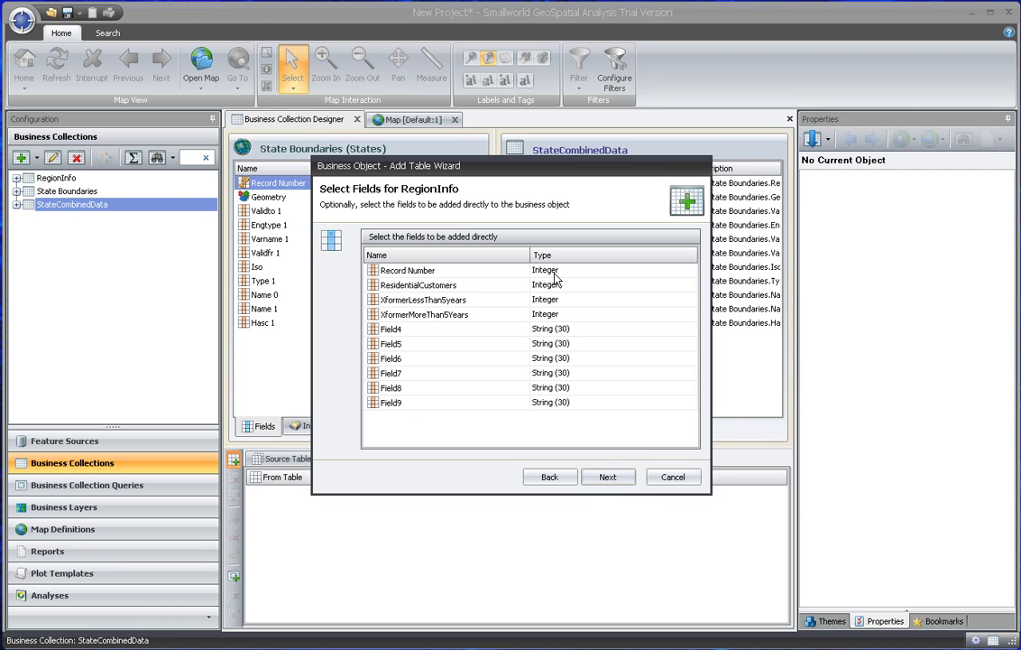
{"action": "left_click", "coordinate": [494, 271]}
{"action": "left_click", "coordinate": [497, 314], "text": "shift"}
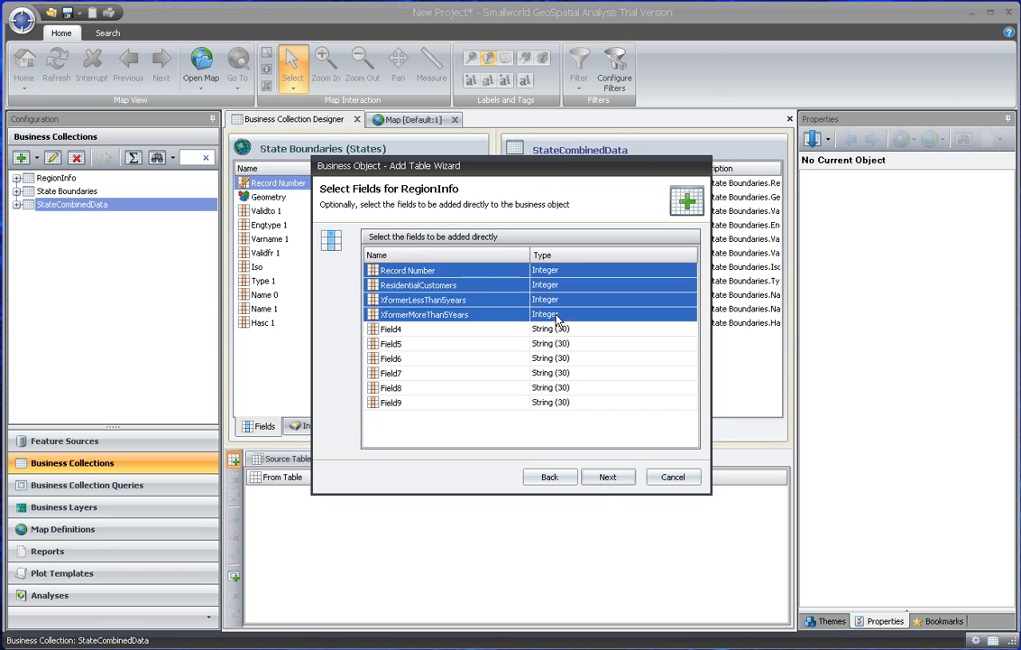
{"action": "left_click", "coordinate": [604, 478]}
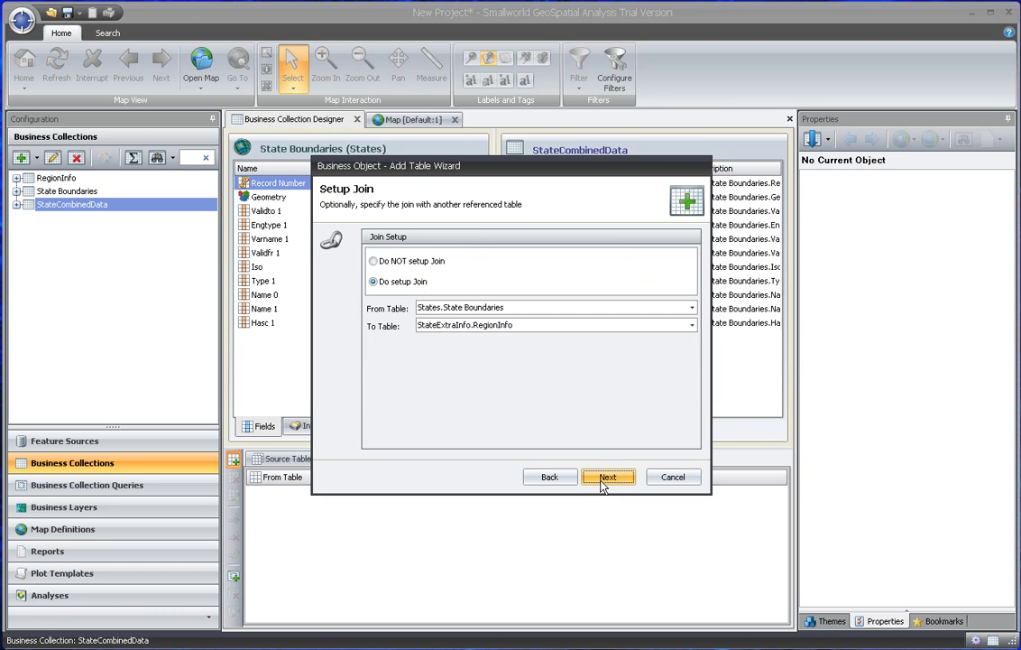
Step: Join State Boundaries to RegionInfo on Record Number = Record Number and finish the table
{"action": "left_click", "coordinate": [604, 480]}
{"action": "left_click", "coordinate": [388, 239]}
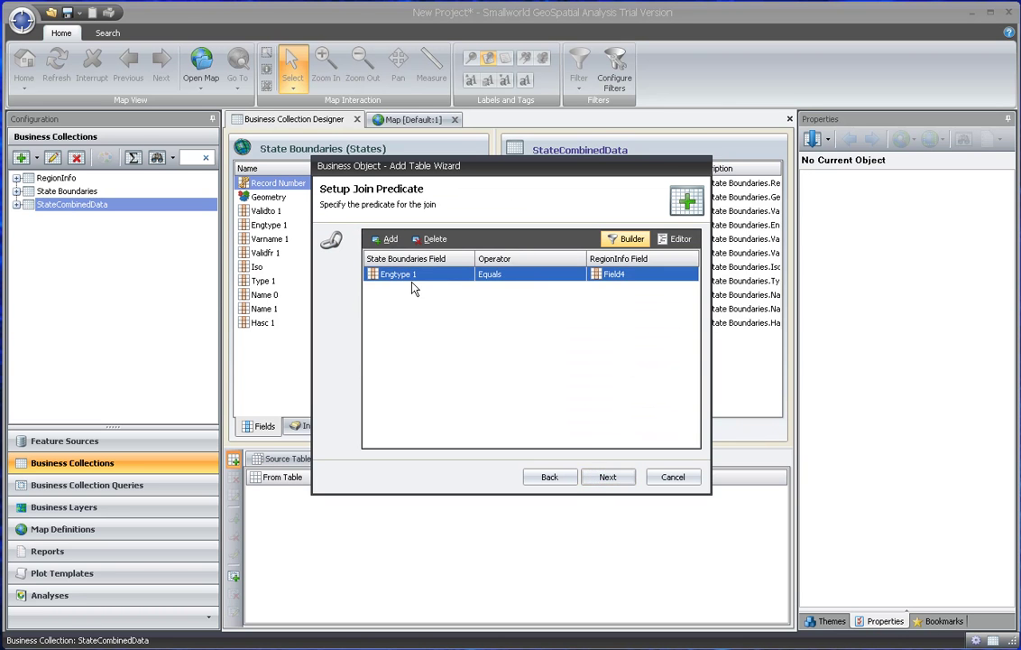
{"action": "left_click", "coordinate": [415, 275]}
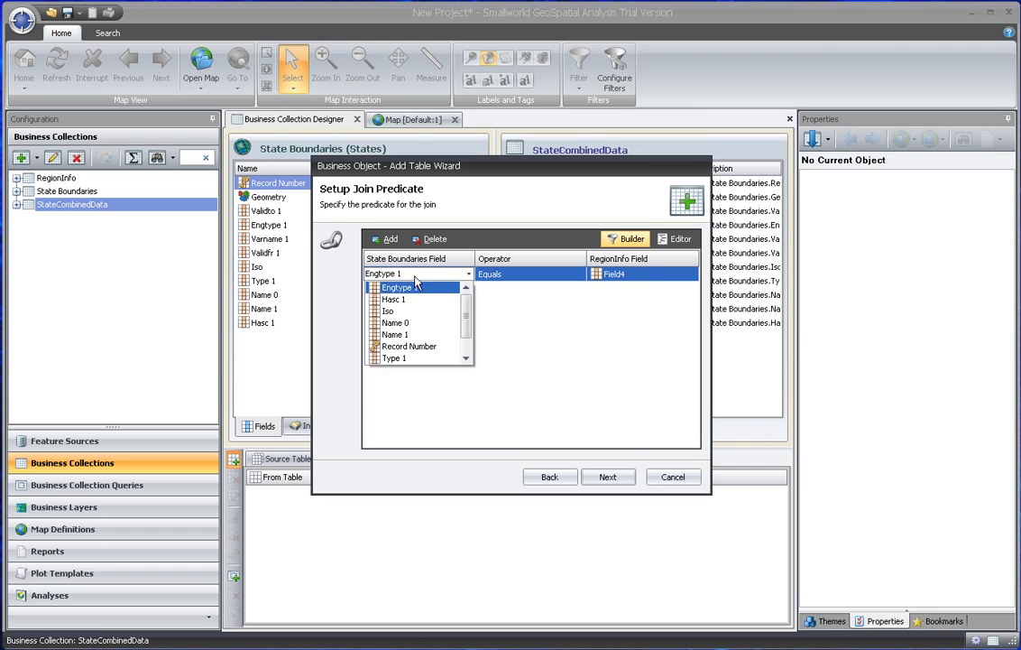
{"action": "left_click", "coordinate": [409, 346]}
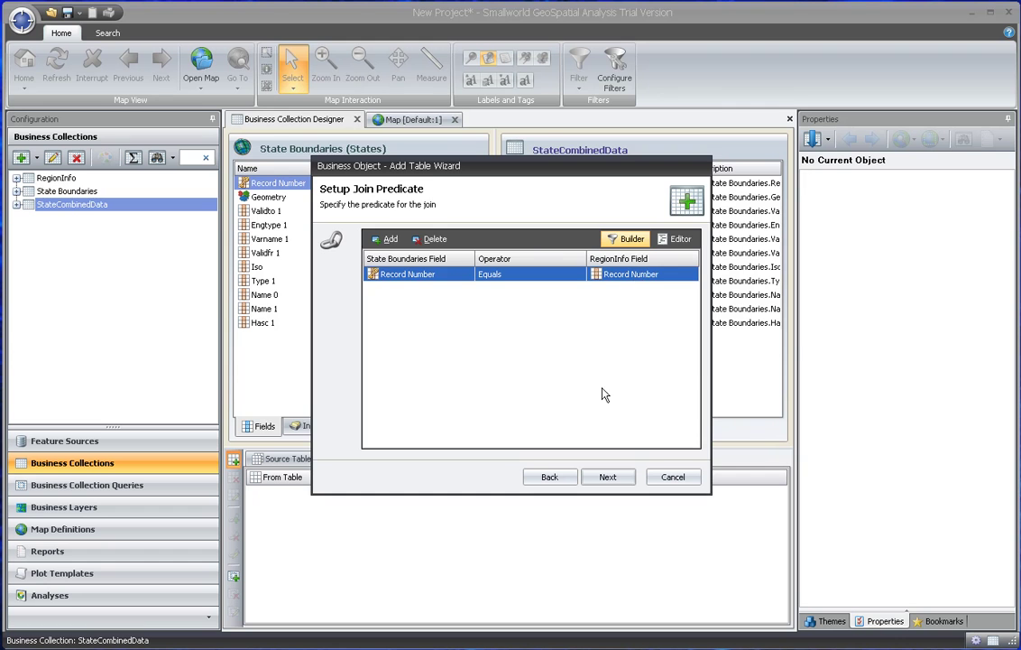
{"action": "left_click", "coordinate": [606, 478]}
{"action": "left_click", "coordinate": [605, 478]}
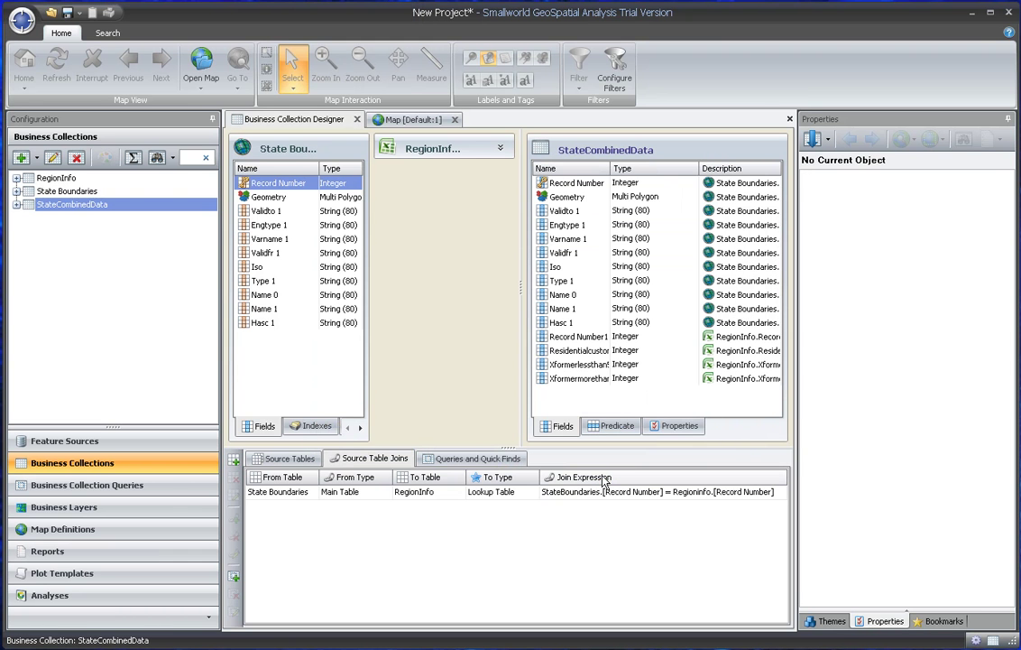
{"action": "left_click_drag", "start_coordinate": [467, 447], "coordinate": [466, 389]}
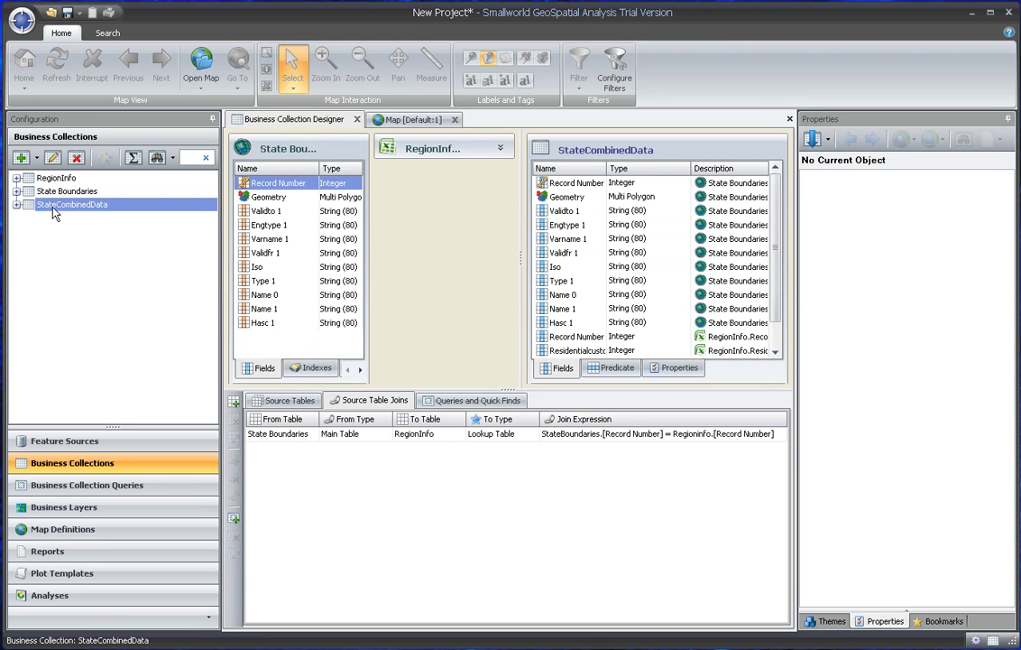
{"action": "right_click", "coordinate": [70, 211]}
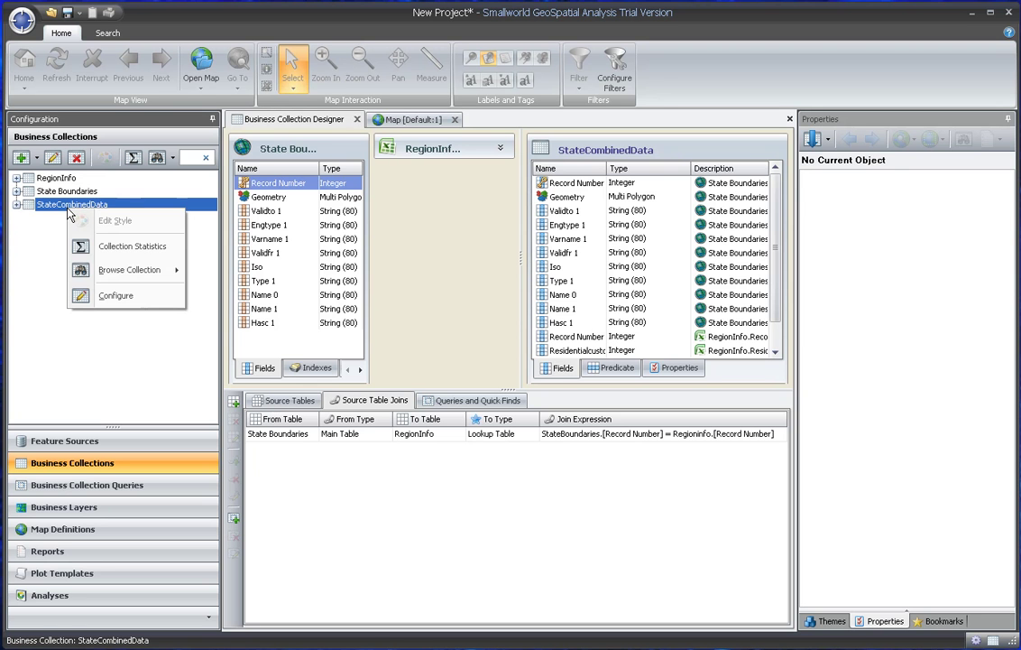
Step: Browse the 16 StateCombinedData records, narrowing Hasc 1 and widening Residentialcustomers to show full values
{"action": "left_click", "coordinate": [144, 272]}
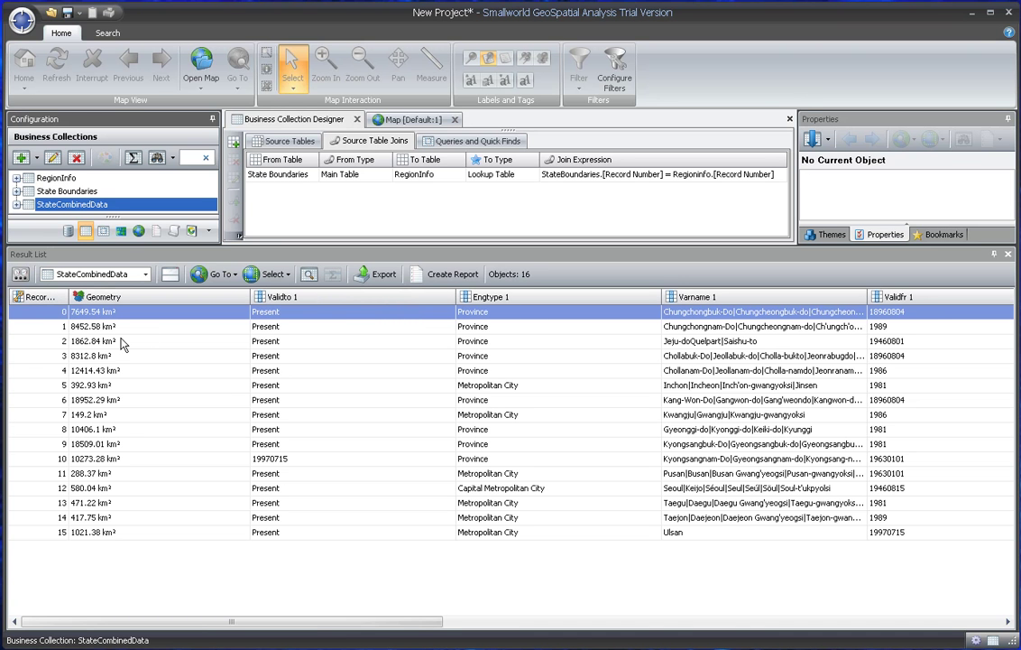
{"action": "left_click_drag", "start_coordinate": [356, 622], "coordinate": [970, 598]}
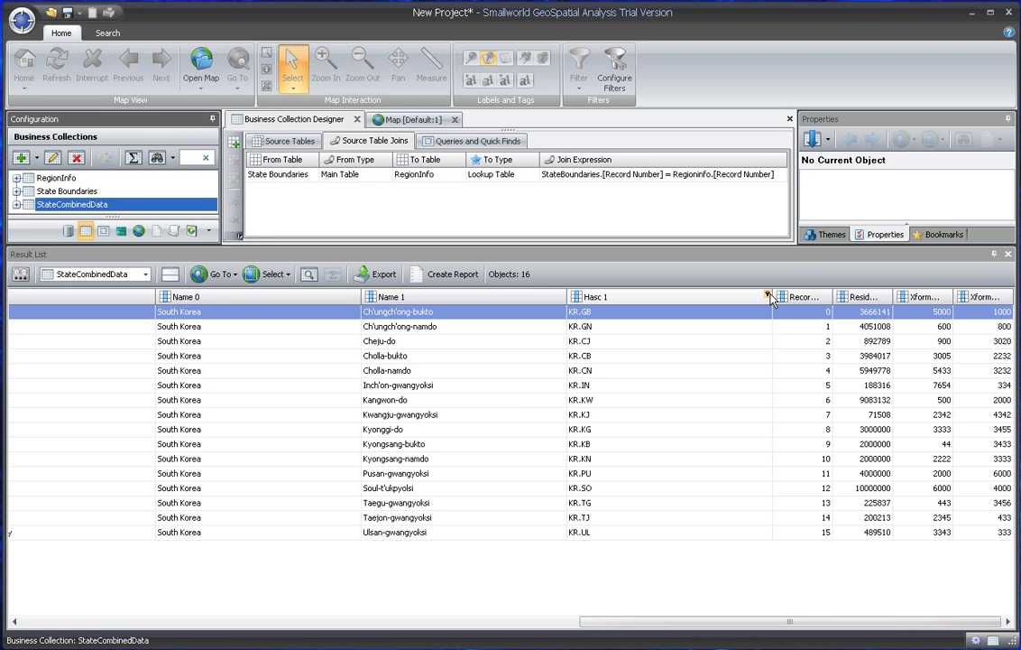
{"action": "left_click_drag", "start_coordinate": [775, 296], "coordinate": [693, 303]}
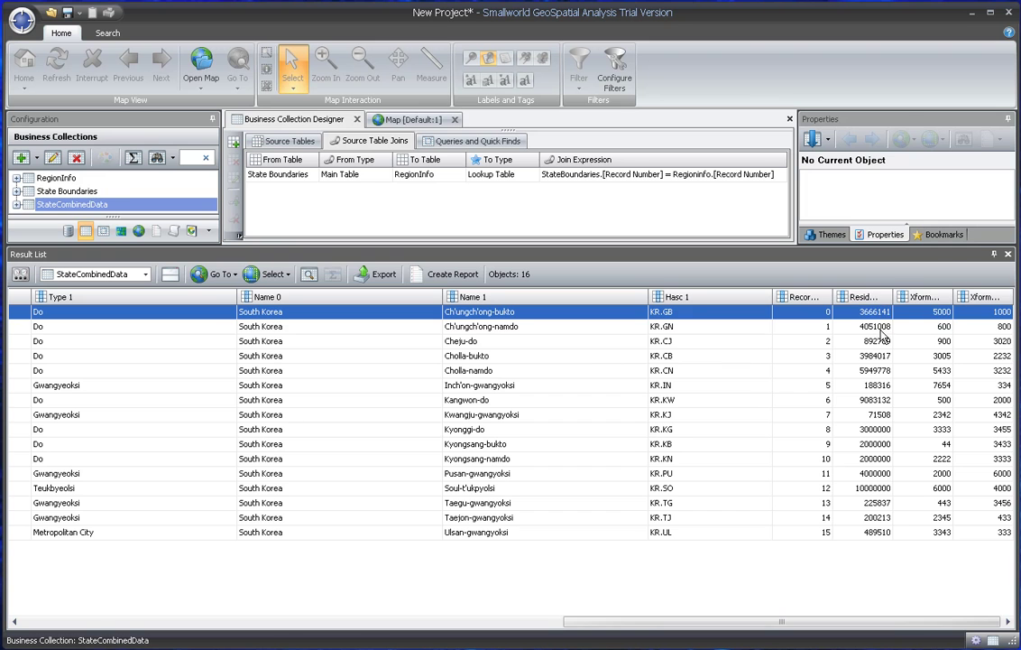
{"action": "left_click_drag", "start_coordinate": [893, 297], "coordinate": [976, 303]}
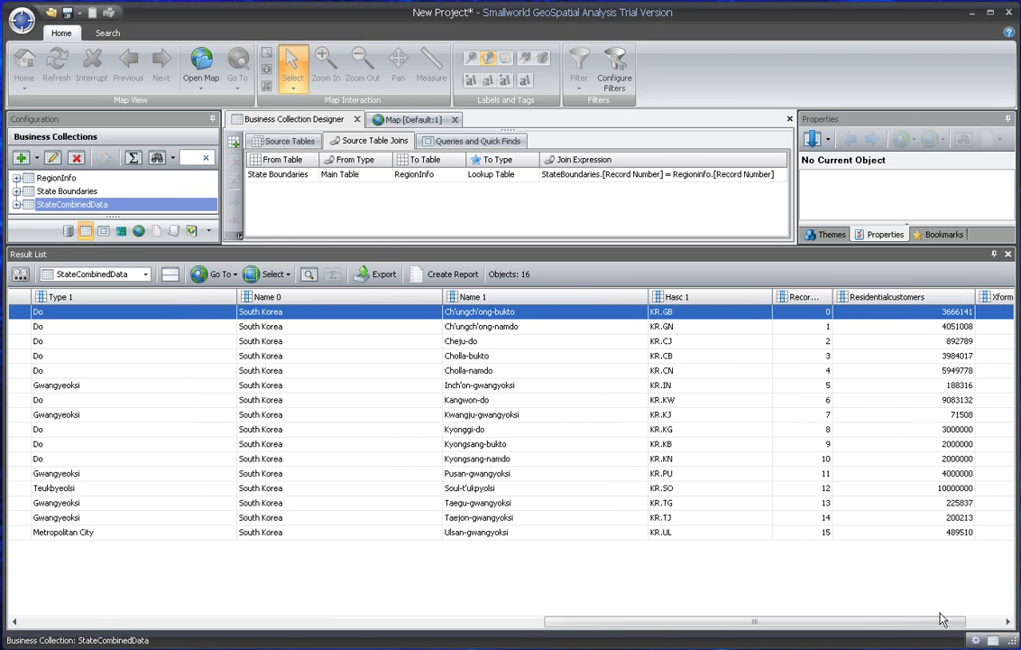
{"action": "left_click_drag", "start_coordinate": [943, 619], "coordinate": [985, 620]}
{"action": "left_click_drag", "start_coordinate": [956, 297], "coordinate": [984, 297]}
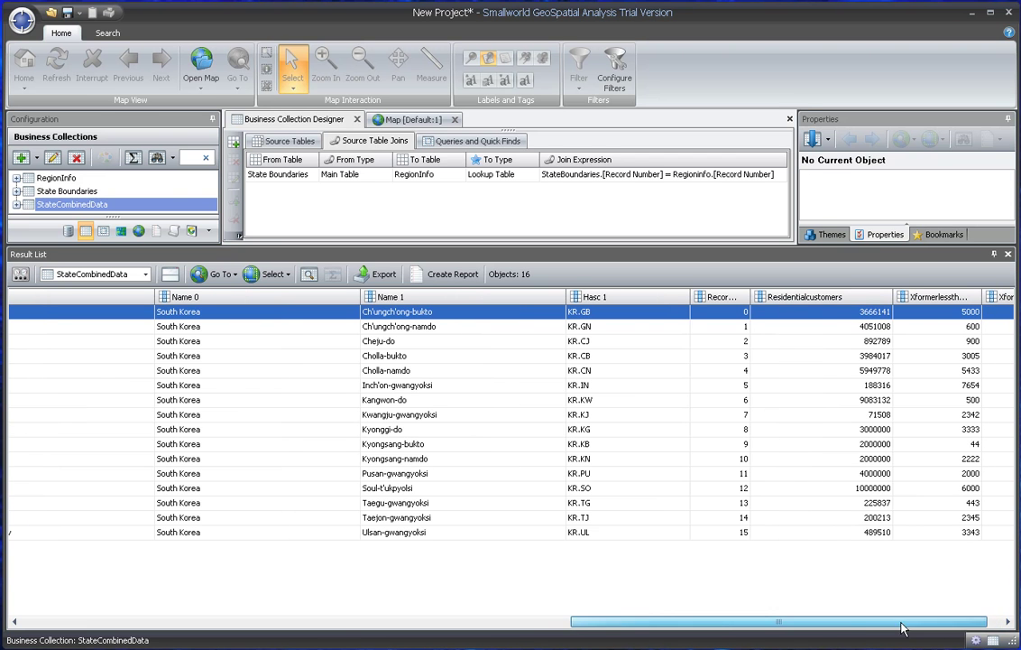
{"action": "left_click_drag", "start_coordinate": [902, 629], "coordinate": [547, 625]}
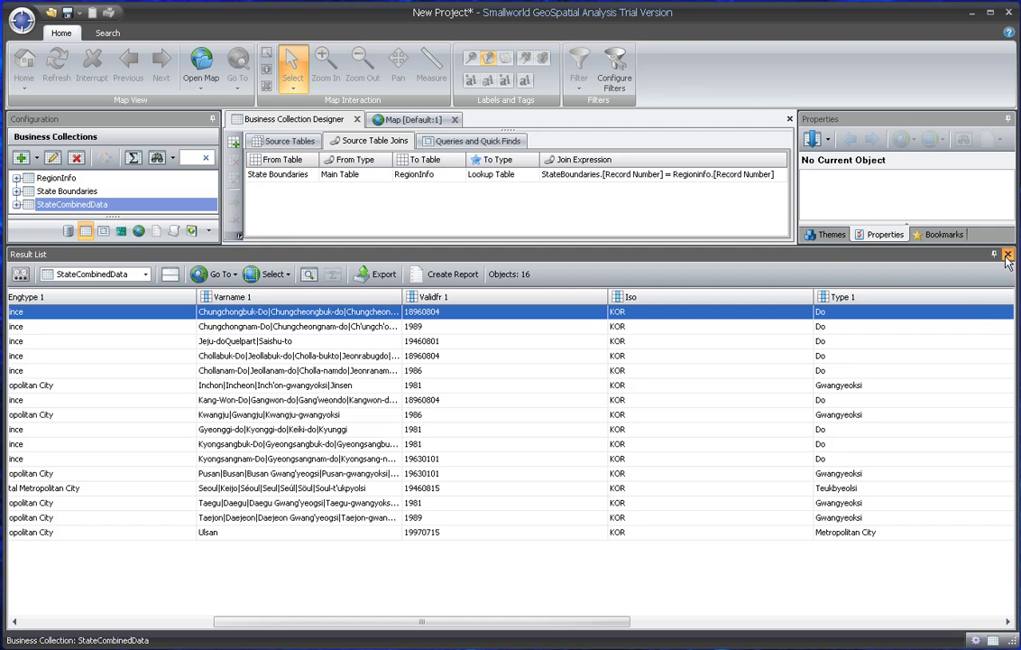
{"action": "left_click", "coordinate": [1008, 258]}
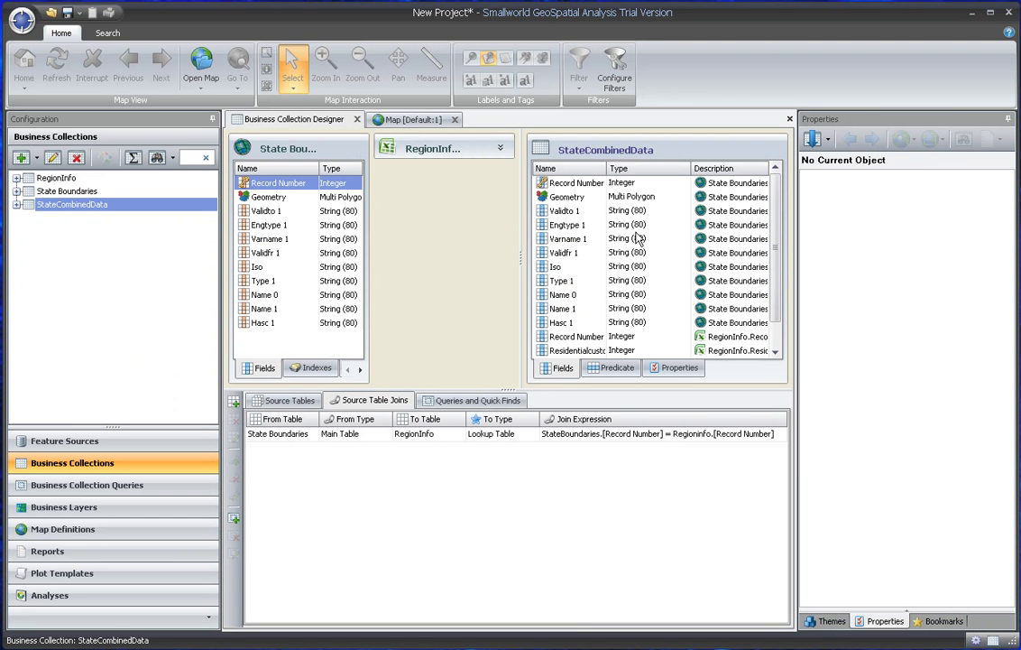
Step: Remove the duplicate Record Number, Hasc 1 and other unwanted fields, keeping Record Number, Geometry, Name 1 and RegionInfo's three values
{"action": "left_click", "coordinate": [601, 152]}
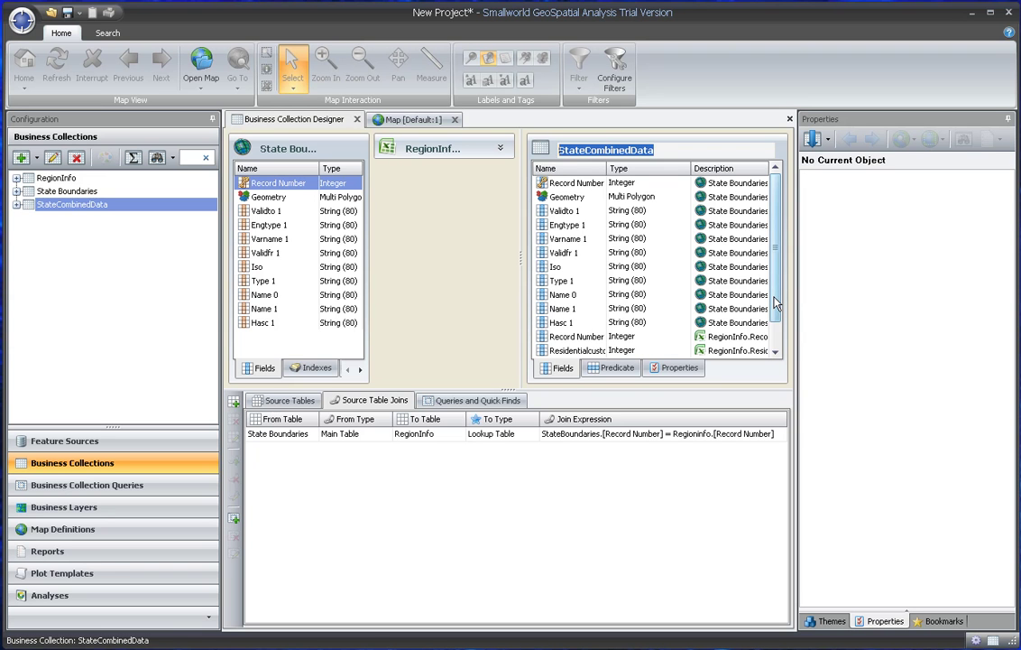
{"action": "left_click_drag", "start_coordinate": [775, 304], "coordinate": [775, 314]}
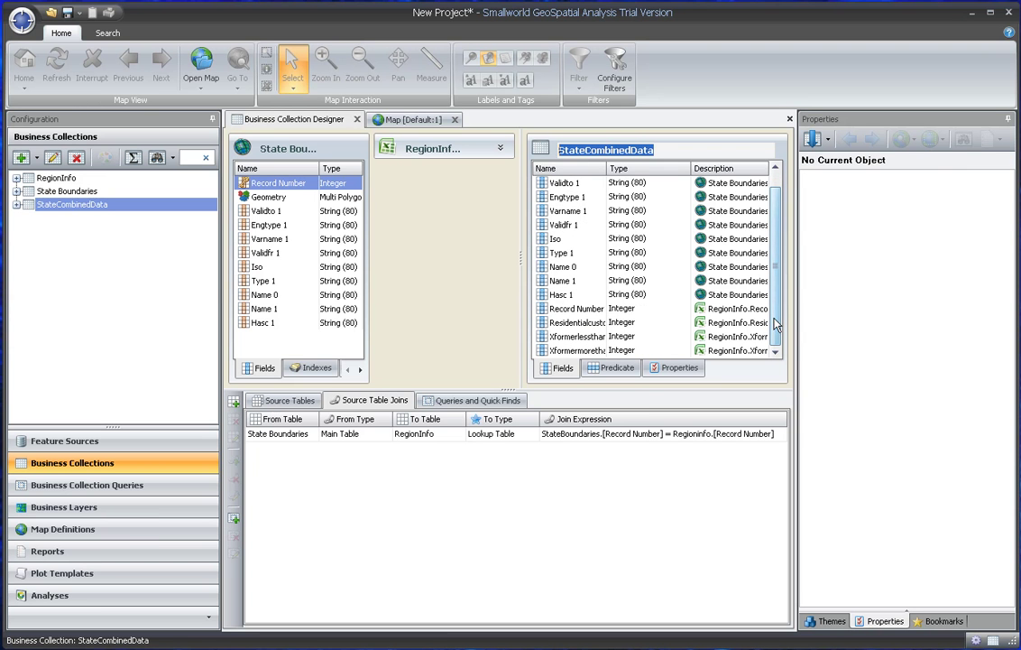
{"action": "left_click", "coordinate": [587, 309]}
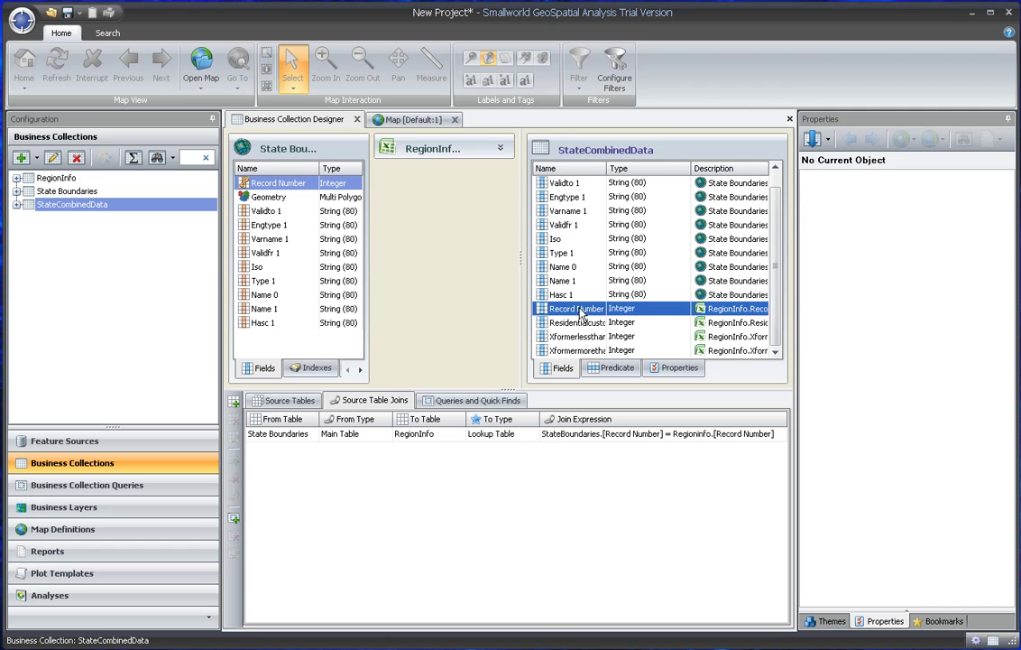
{"action": "double_click", "coordinate": [606, 168]}
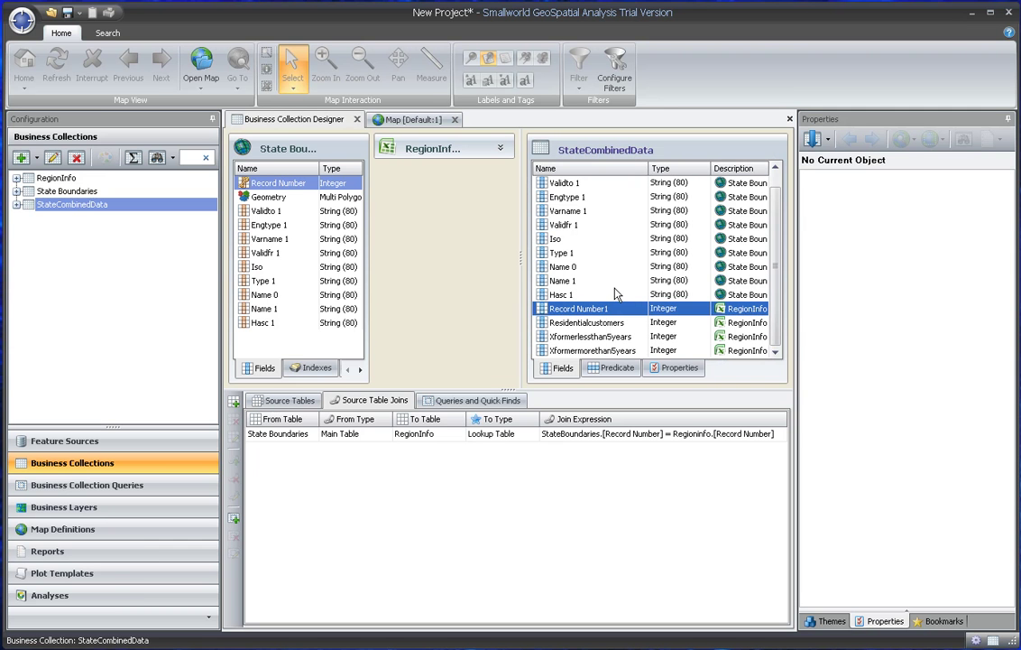
{"action": "left_click_drag", "start_coordinate": [564, 268], "coordinate": [567, 215]}
{"action": "scroll", "coordinate": [577, 257], "scroll_direction": "down", "scroll_amount": 1}
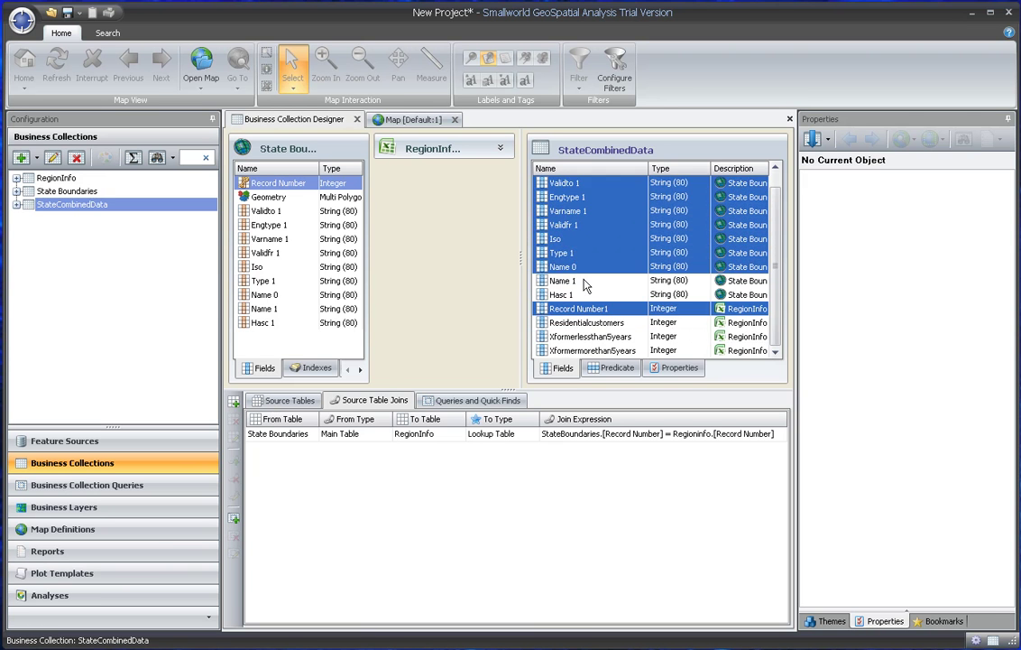
{"action": "left_click", "coordinate": [564, 296], "text": "ctrl"}
{"action": "right_click", "coordinate": [565, 299]}
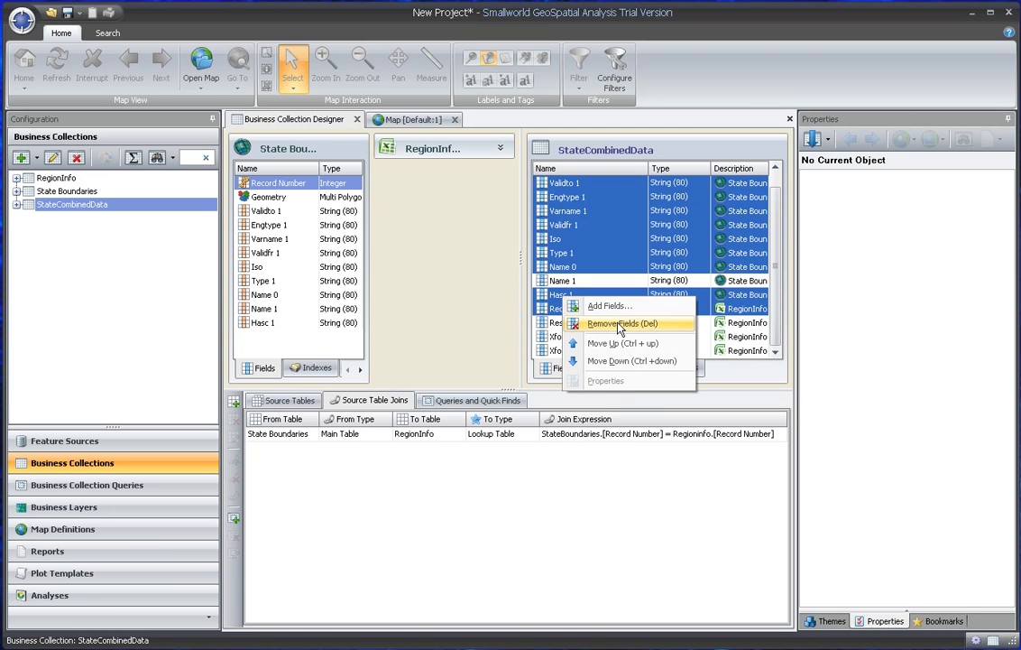
{"action": "left_click", "coordinate": [617, 326]}
{"action": "left_click", "coordinate": [509, 396]}
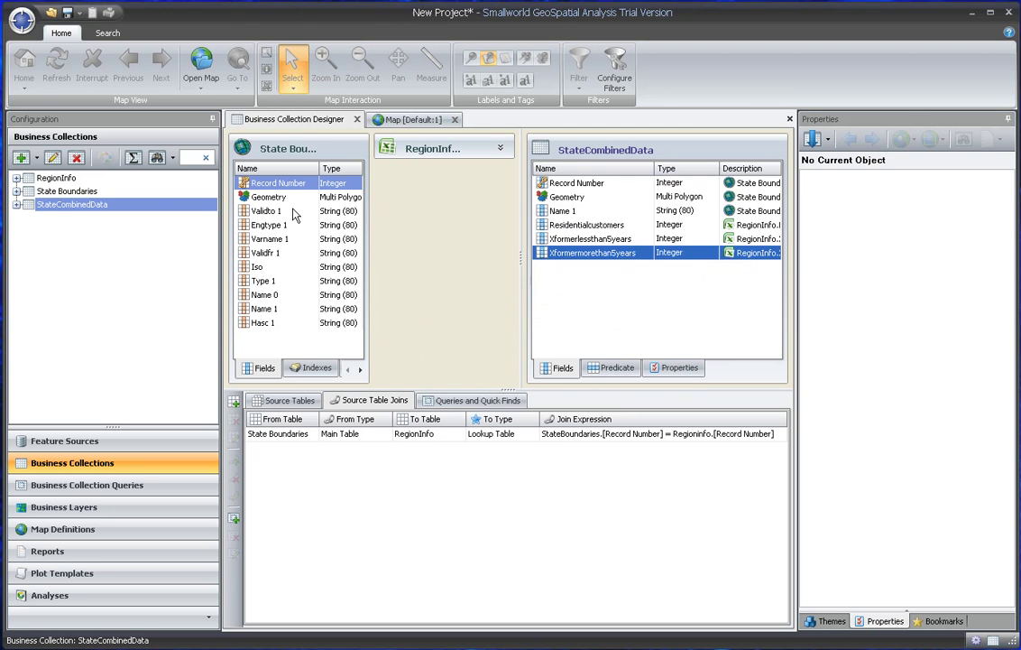
Step: Browse the trimmed StateCombinedData collection to list its 16 records in six columns
{"action": "right_click", "coordinate": [79, 211]}
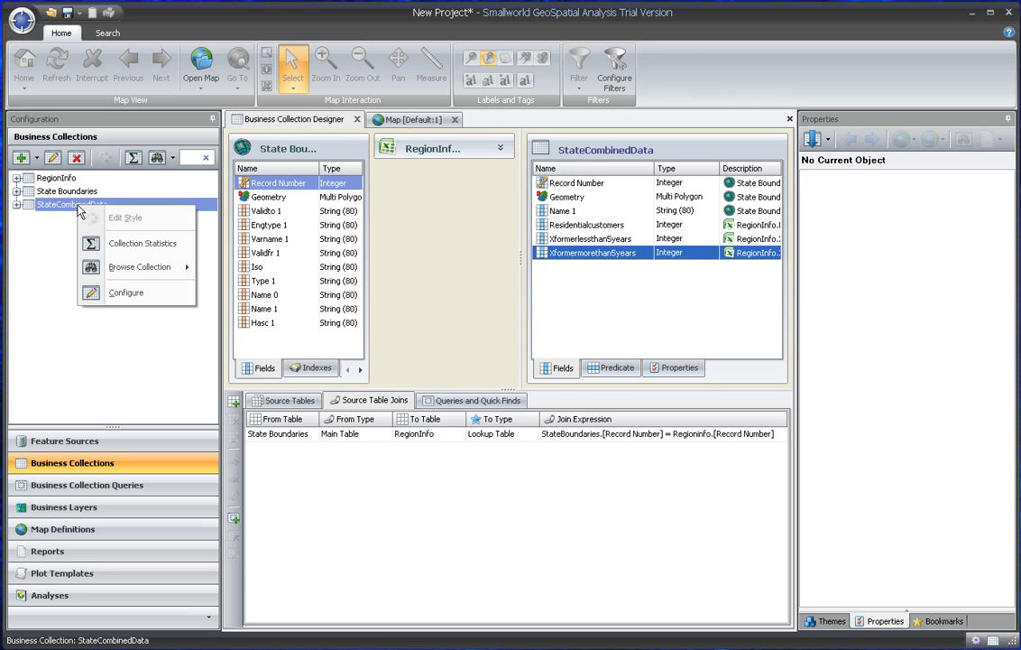
{"action": "left_click", "coordinate": [124, 268]}
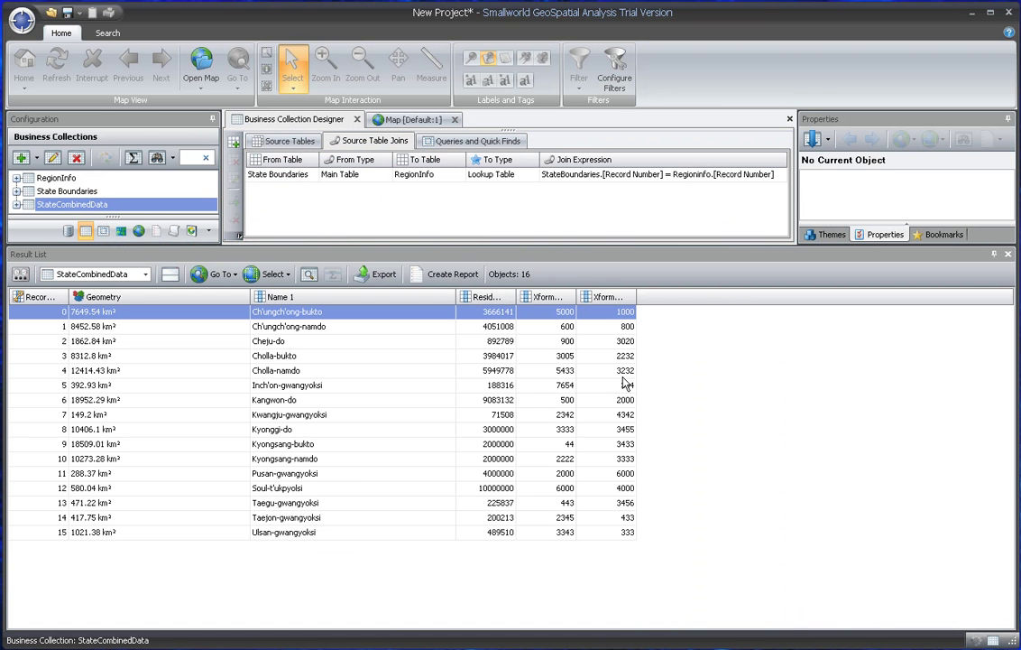